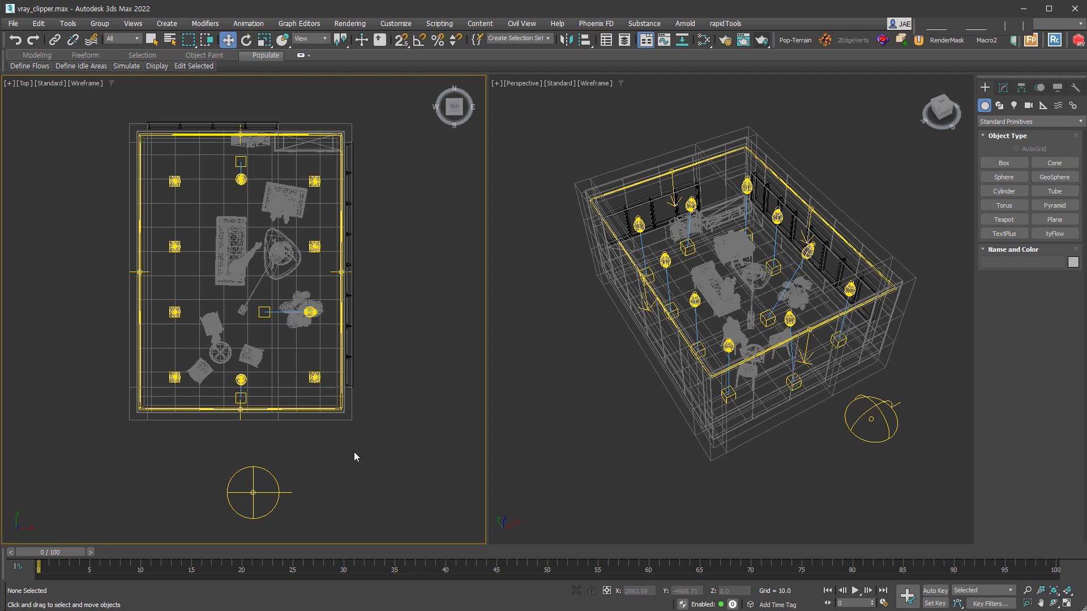
- Select the out_wall object that encloses the room for inspection
alt+middle_drag(345, 411, 219, 339)
scroll(135, 262, up, 4)
middle_drag(136, 262, 203, 291)
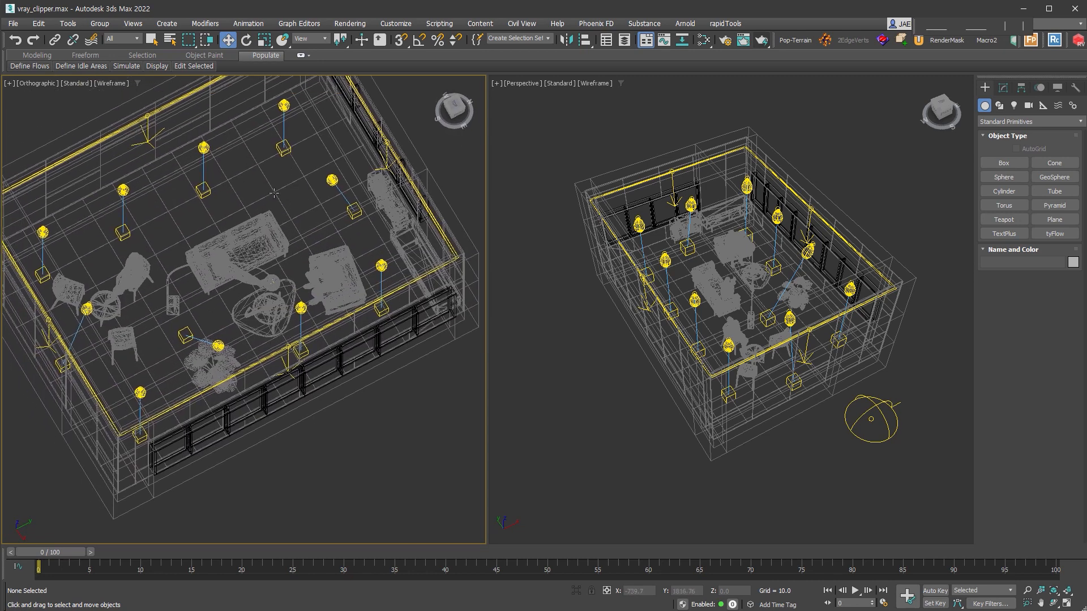
mouse_move(659, 433)
alt+middle_down()
mouse_move(718, 412)
mouse_move(741, 364)
alt+middle_up()
click(760, 410)
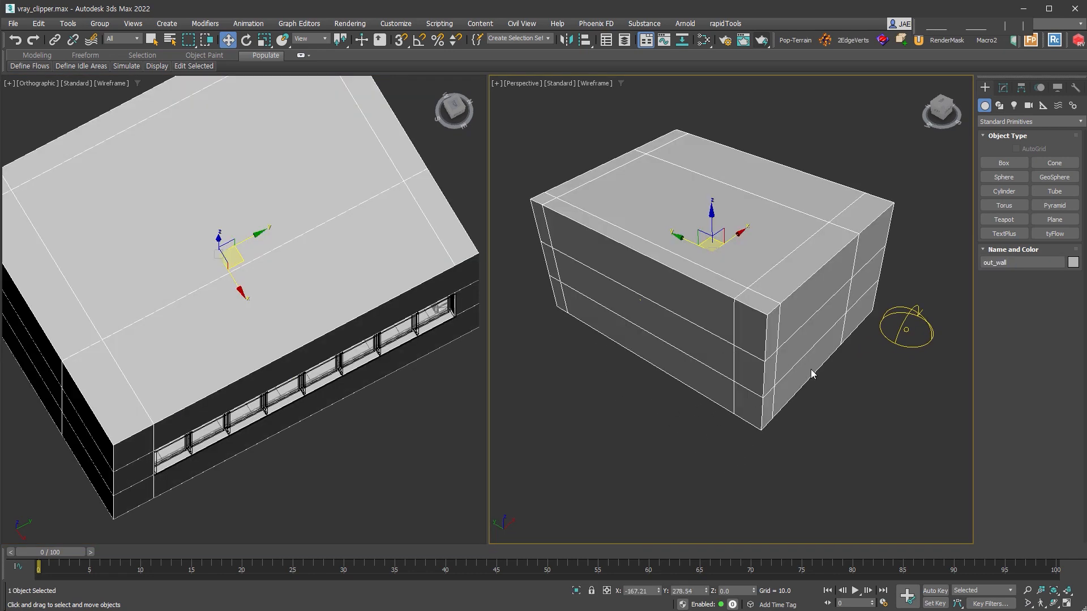
- Examine the wall's VRayMtl diffuse colour and its VRayMtlWrapper GI parameters in the material editor
click(699, 45)
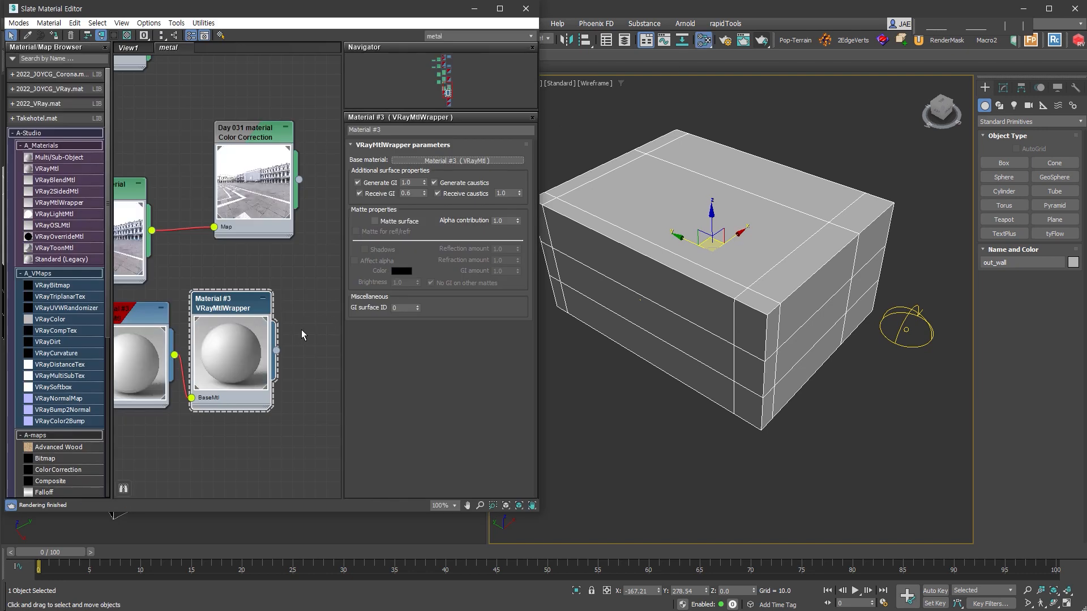
middle_drag(165, 455, 213, 444)
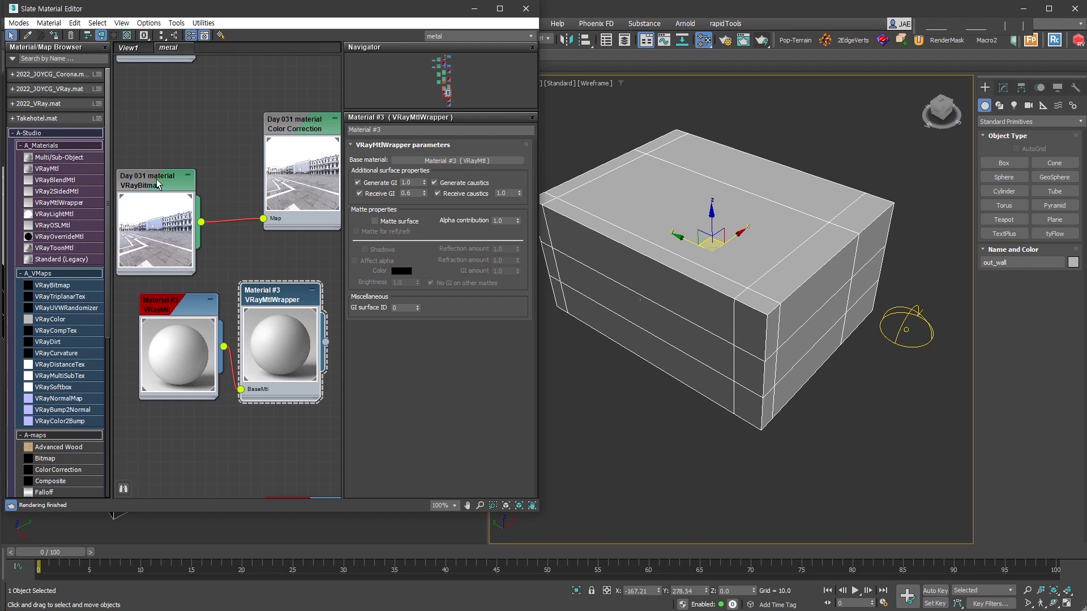
drag(157, 178, 202, 122)
double_click(175, 313)
click(414, 164)
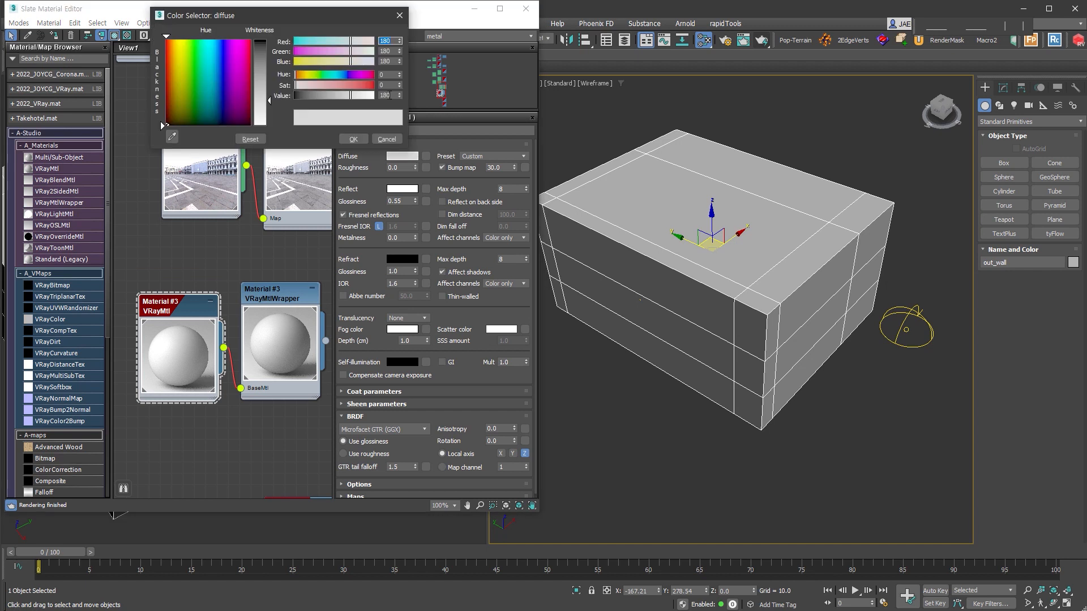
click(388, 139)
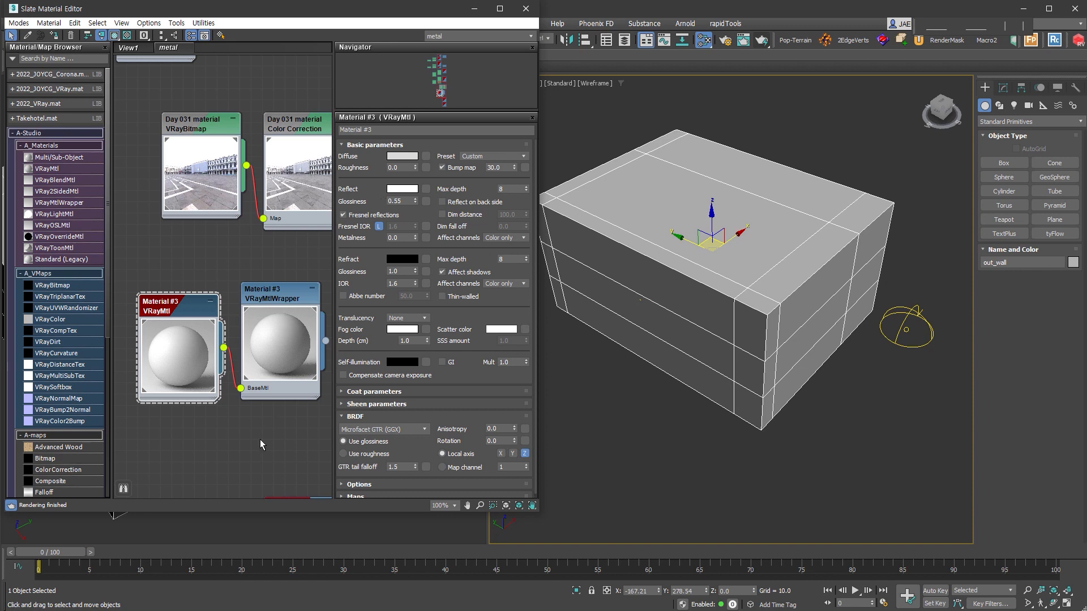
click(280, 300)
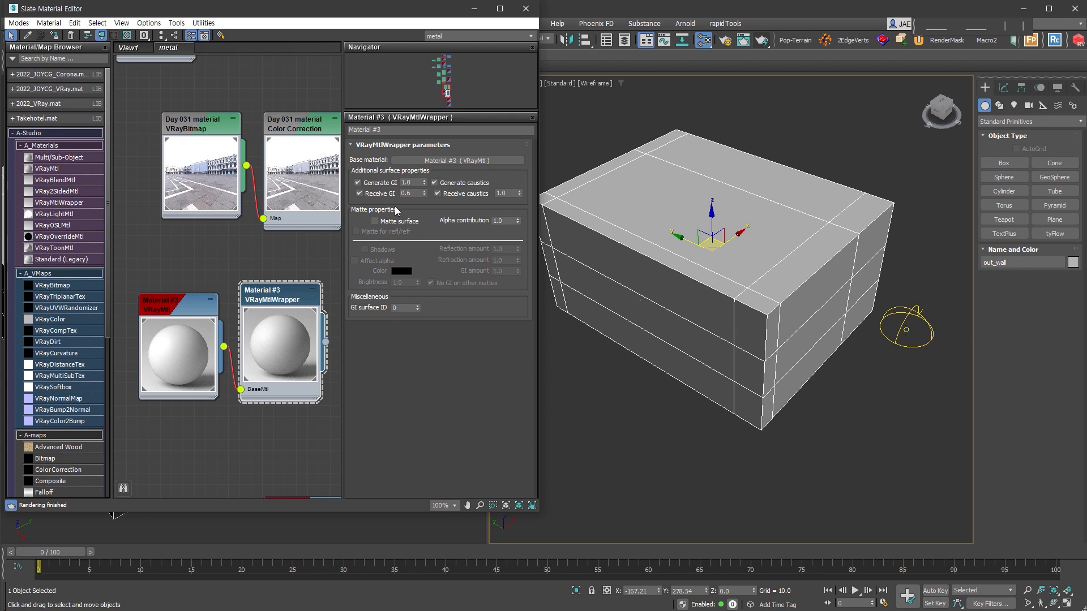
- Review the dome light's parameters and the settings of the VRayBitmap HDRI feeding its map, then minimize the material editor
middle_drag(256, 242, 238, 268)
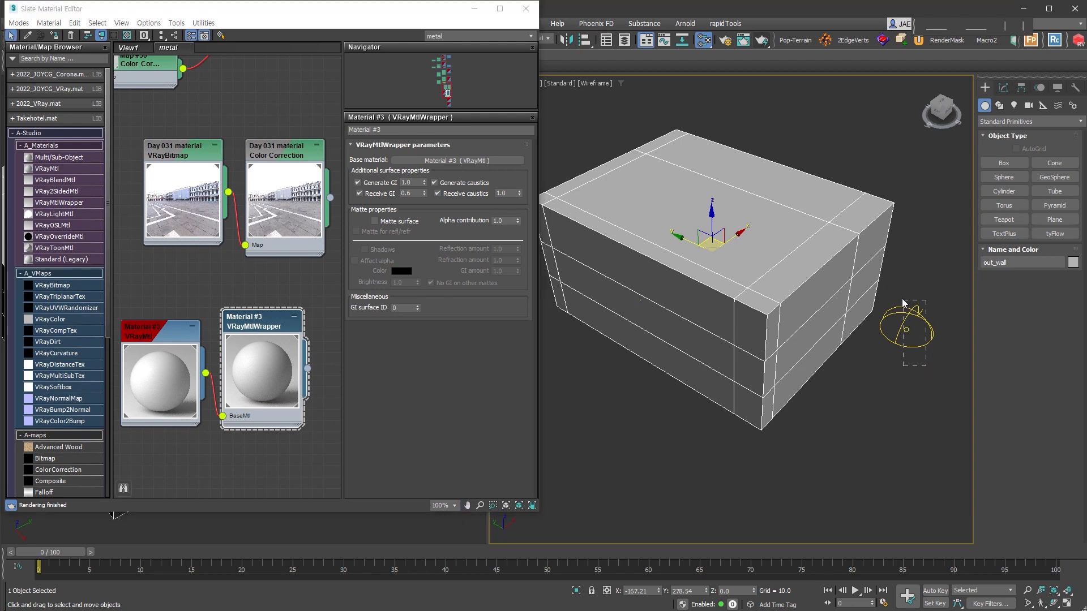
click(905, 305)
click(1003, 88)
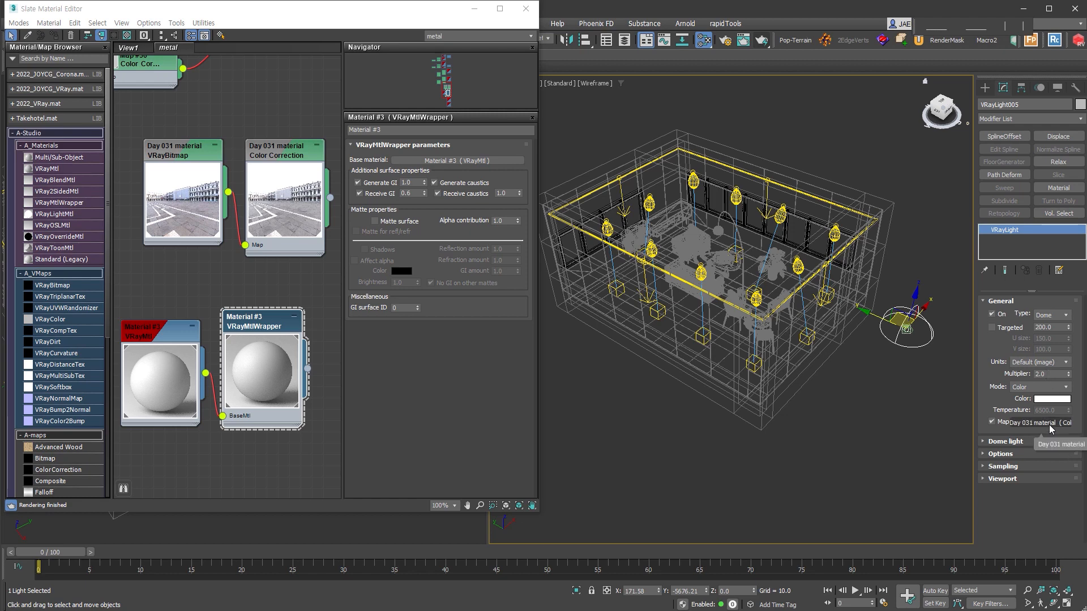
double_click(173, 153)
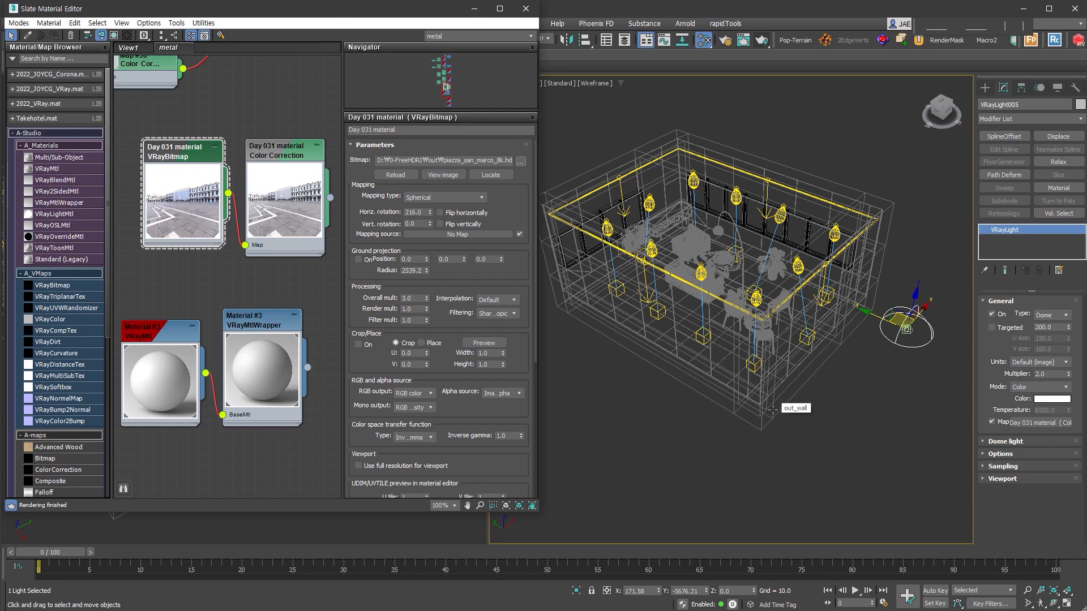
click(474, 8)
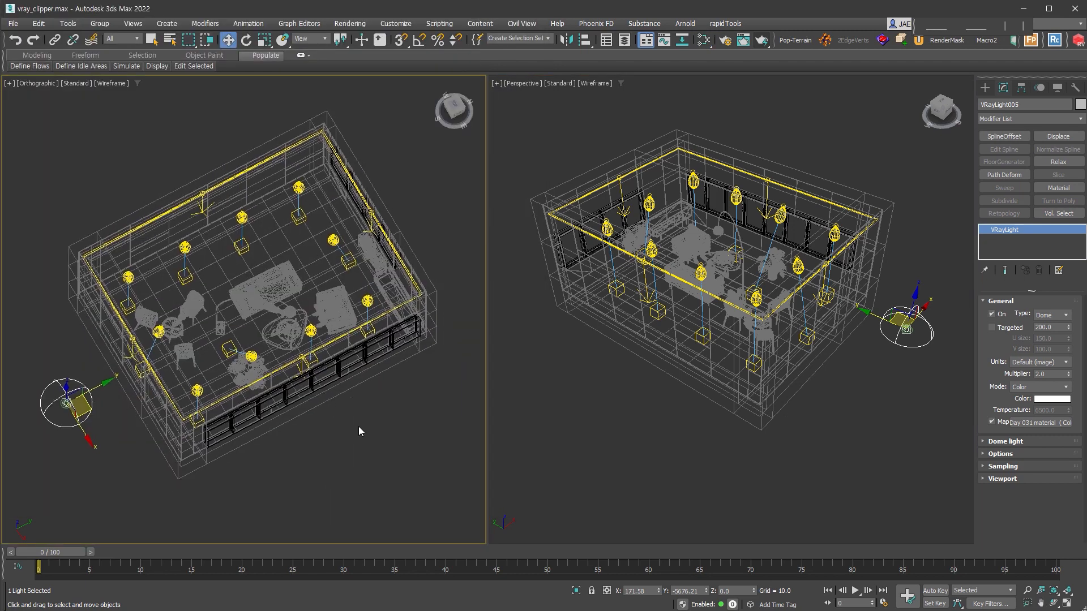
- Create a VRaySun outside the room's window side, aimed at the room's interior, without adding a VRaySky environment map
click(359, 428)
alt+middle_drag(394, 399, 308, 374)
scroll(388, 393, down, 3)
click(985, 88)
click(1014, 106)
click(1055, 177)
scroll(453, 266, down, 2)
drag(466, 267, 197, 294)
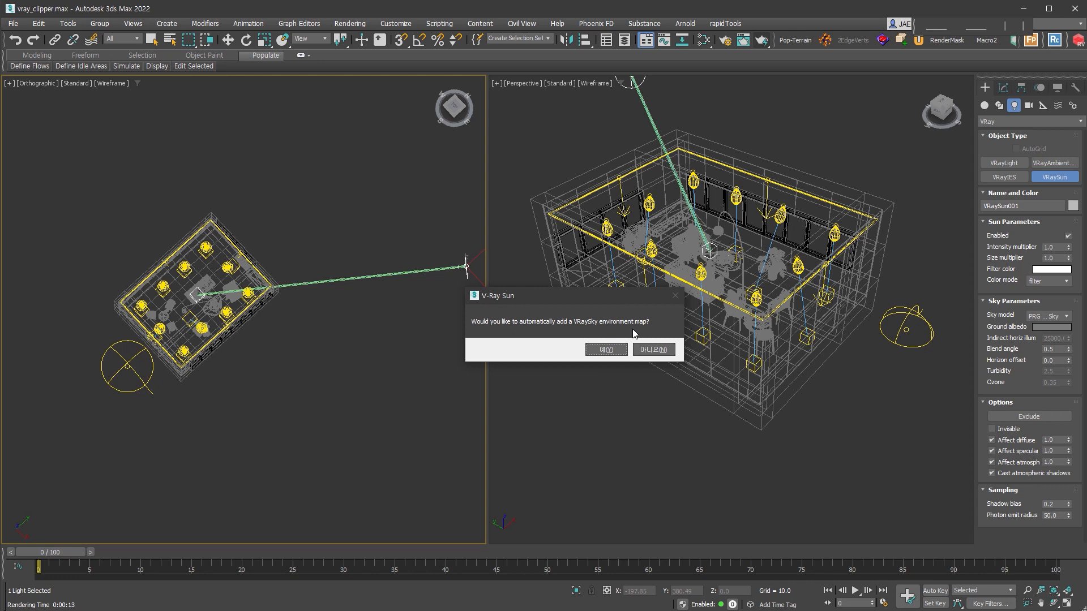
click(656, 350)
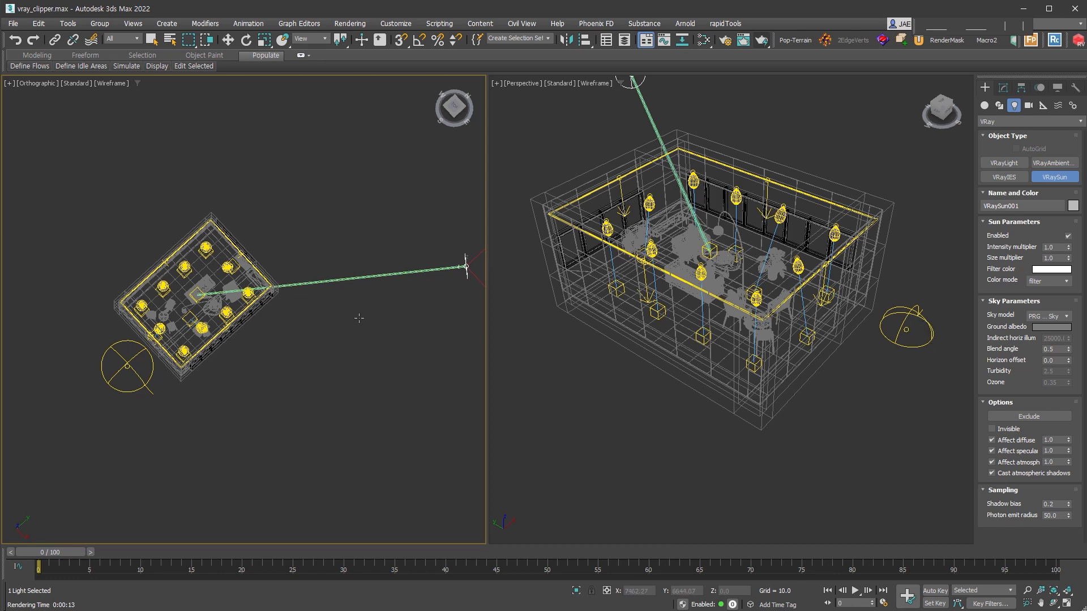
- Raise the sun high above the room and shift it sideways so its light comes diagonally through the windows
alt+drag(396, 338, 390, 313)
key(w)
alt+middle_drag(391, 313, 404, 353)
drag(398, 327, 378, 133)
alt+middle_drag(381, 203, 363, 295)
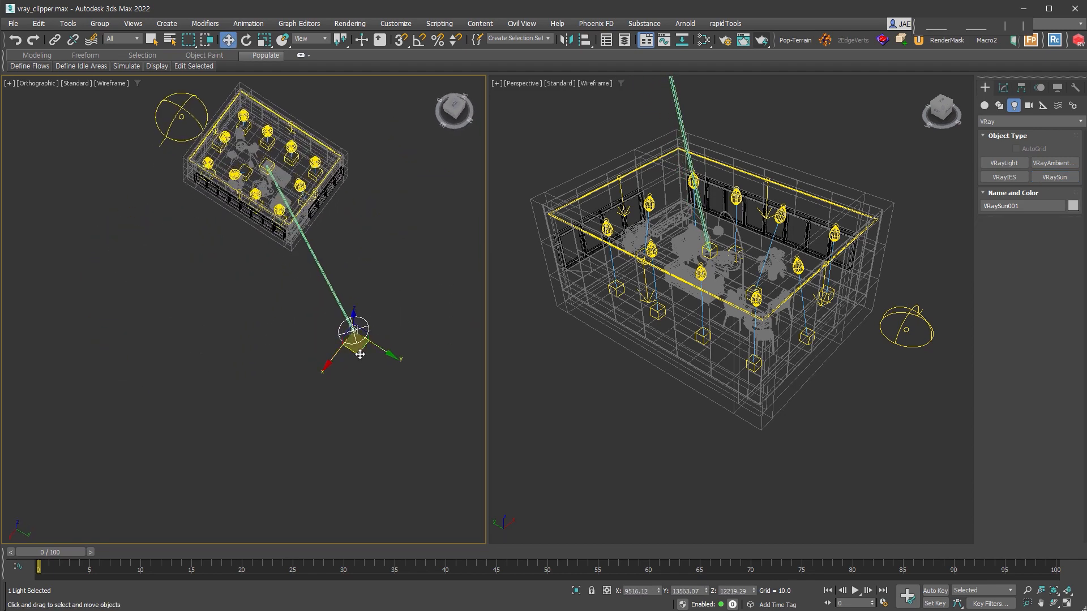
drag(361, 351, 278, 363)
alt+middle_drag(278, 362, 419, 351)
- Set the sun's size multiplier to 3.0 and deselect the light
click(1003, 87)
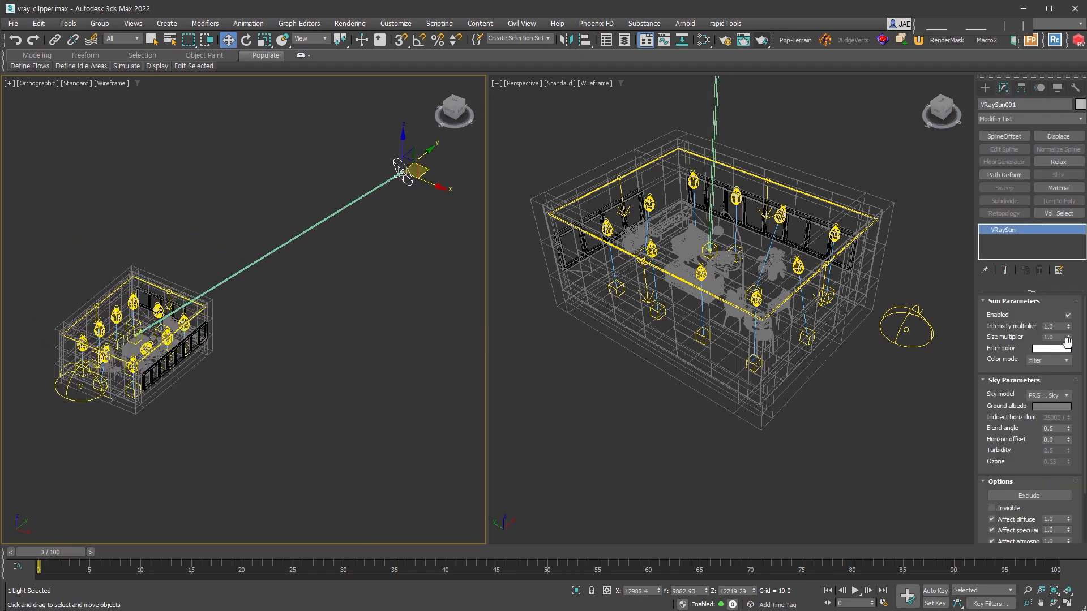
click(1054, 338)
text(3)
key(Return)
click(357, 340)
middle_drag(358, 340, 382, 308)
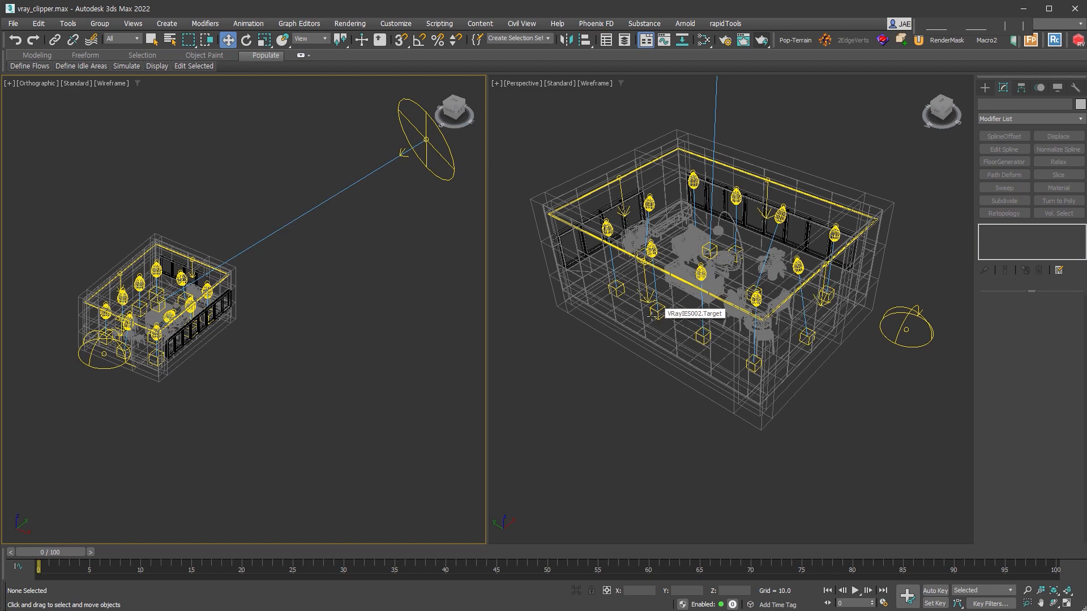
- Switch the perspective viewport to an orthographic view looking down into the room at an angle
alt+middle_drag(817, 360, 858, 271)
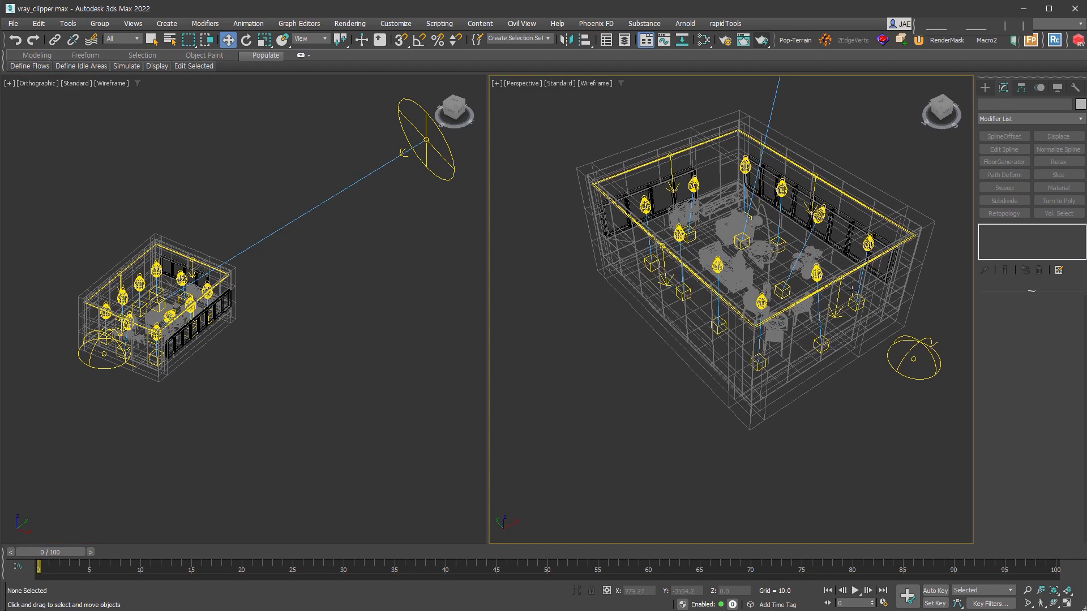
middle_drag(841, 329, 829, 376)
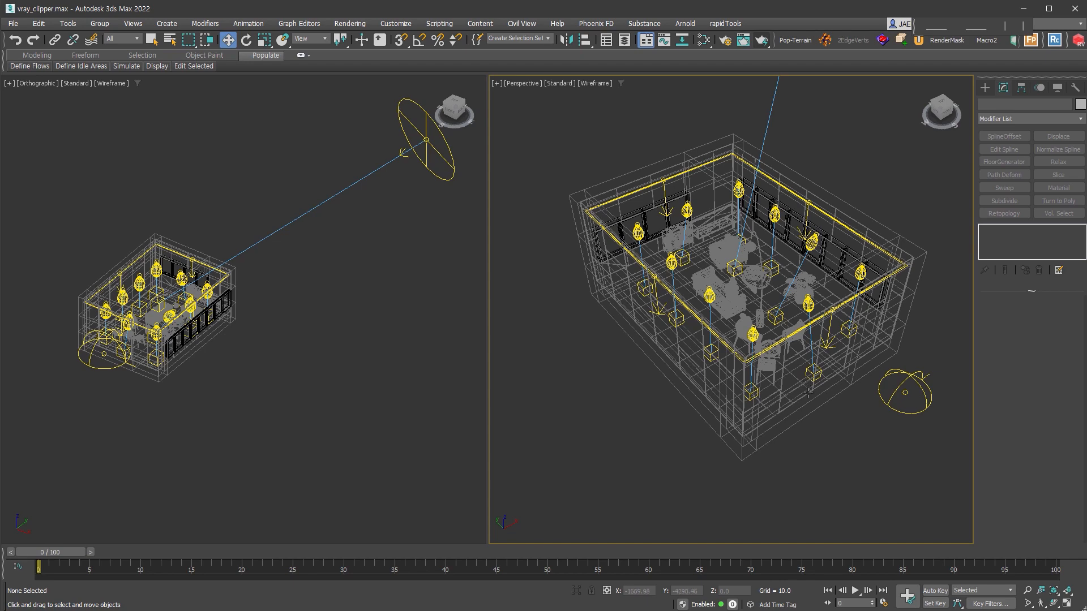
key(u)
alt+middle_drag(832, 323, 750, 347)
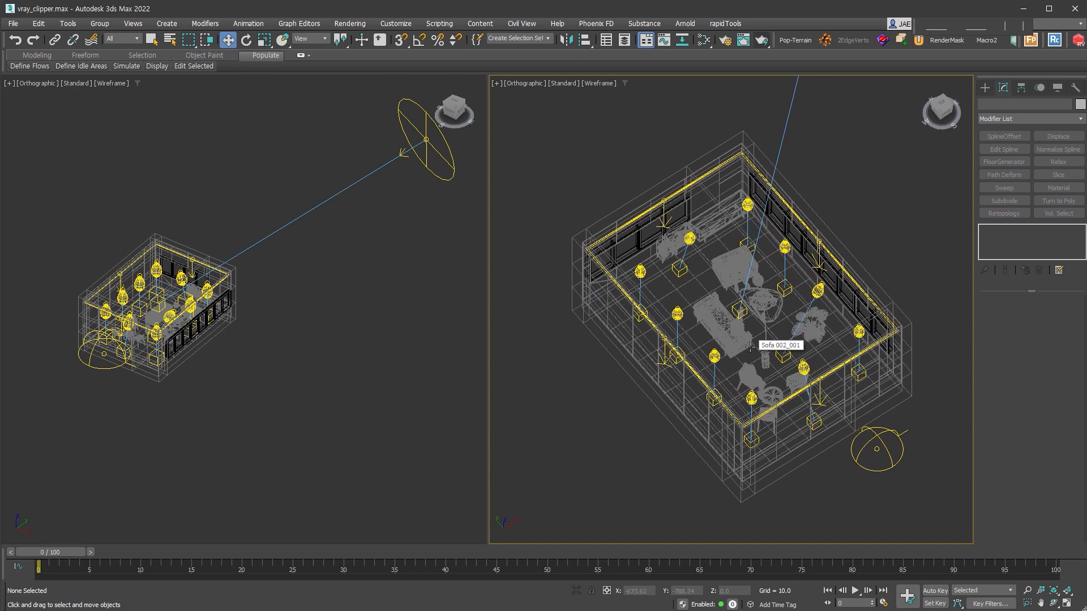
middle_drag(793, 349, 800, 346)
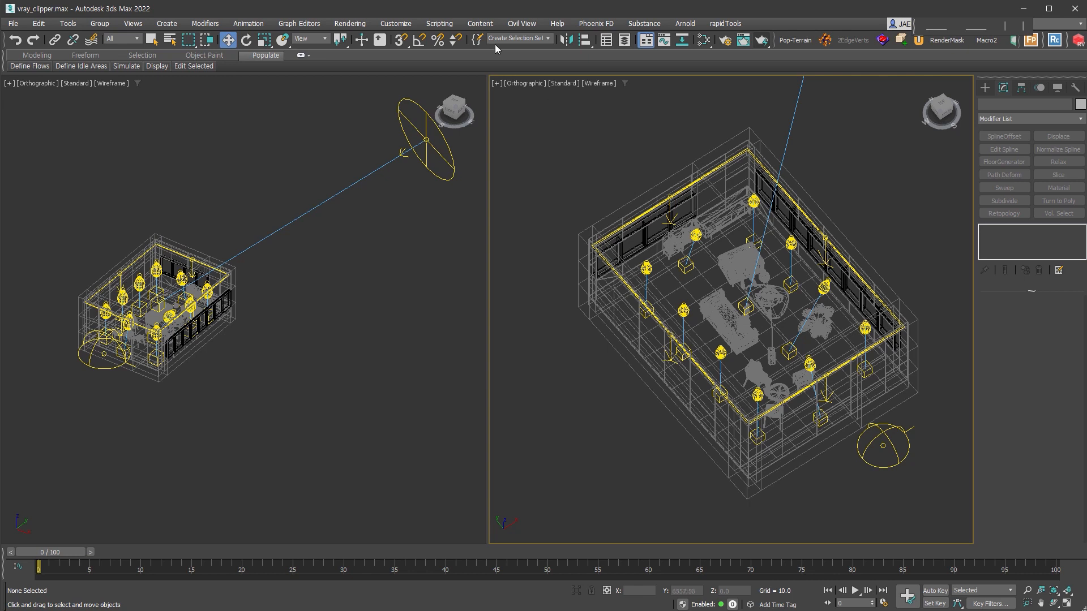
- Frame the whole room in the orthographic viewport and turn on the safe frame
middle_drag(579, 150, 560, 139)
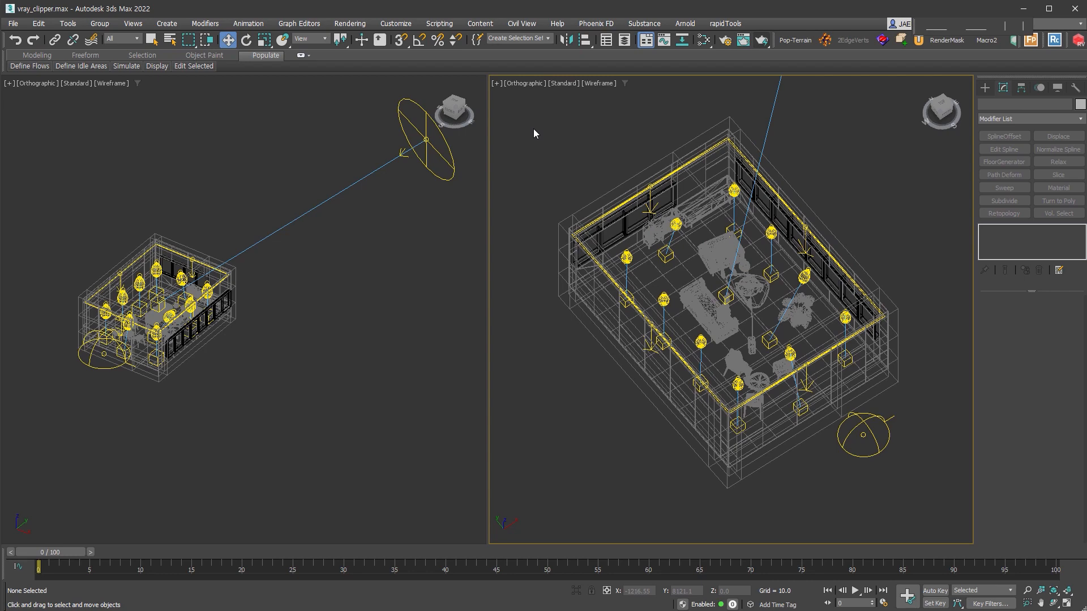
alt+middle_drag(705, 277, 747, 291)
scroll(737, 287, up, 3)
scroll(737, 292, down, 2)
key(shift+f)
key(alt+z)
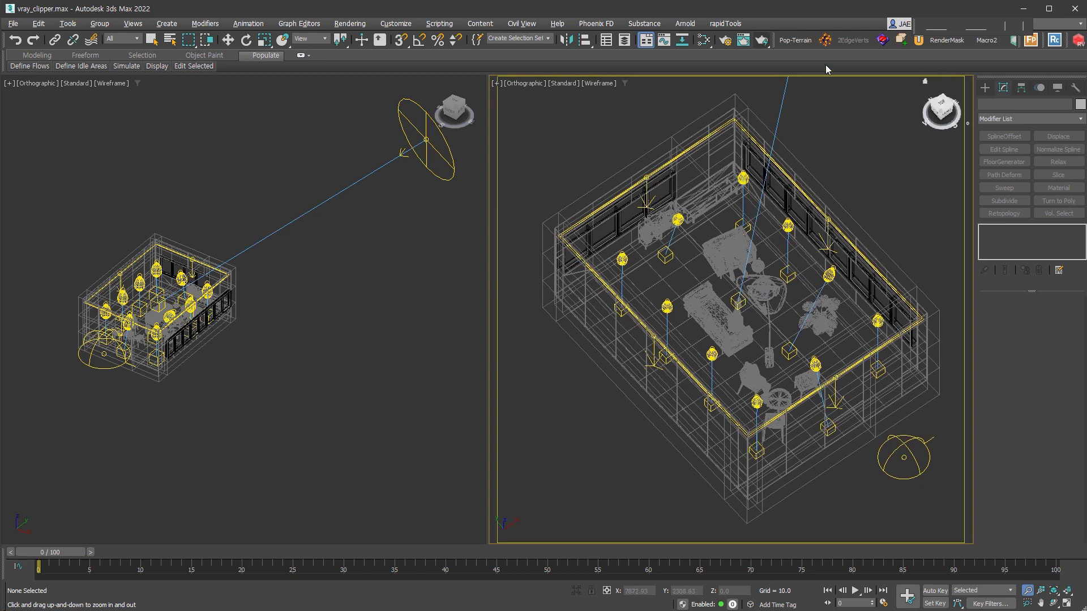
key(w)
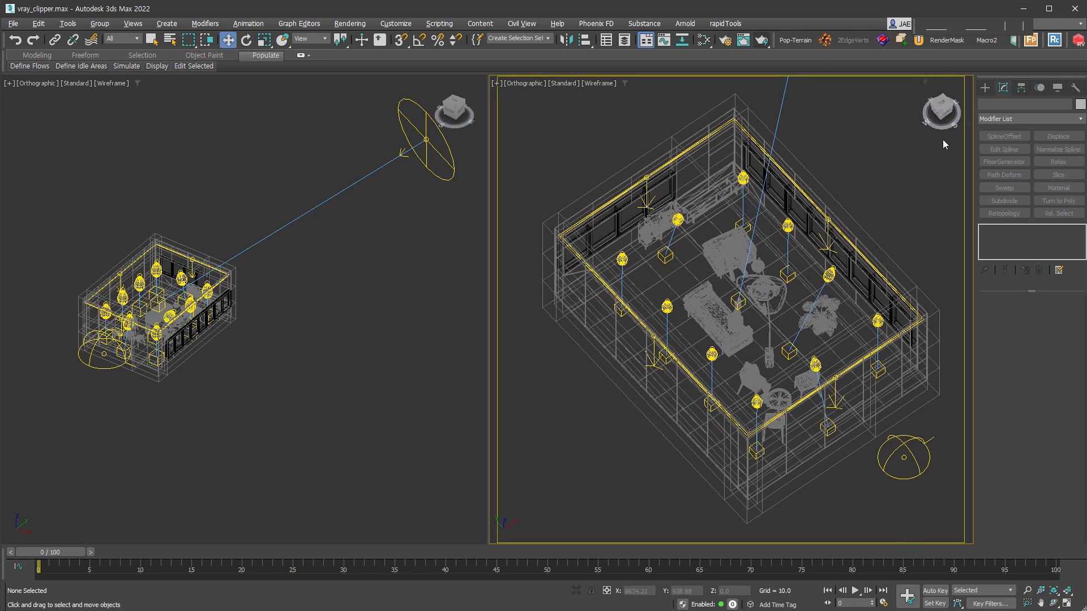
- Save the current orthographic view as the home view and recall it after panning away
right_click(925, 86)
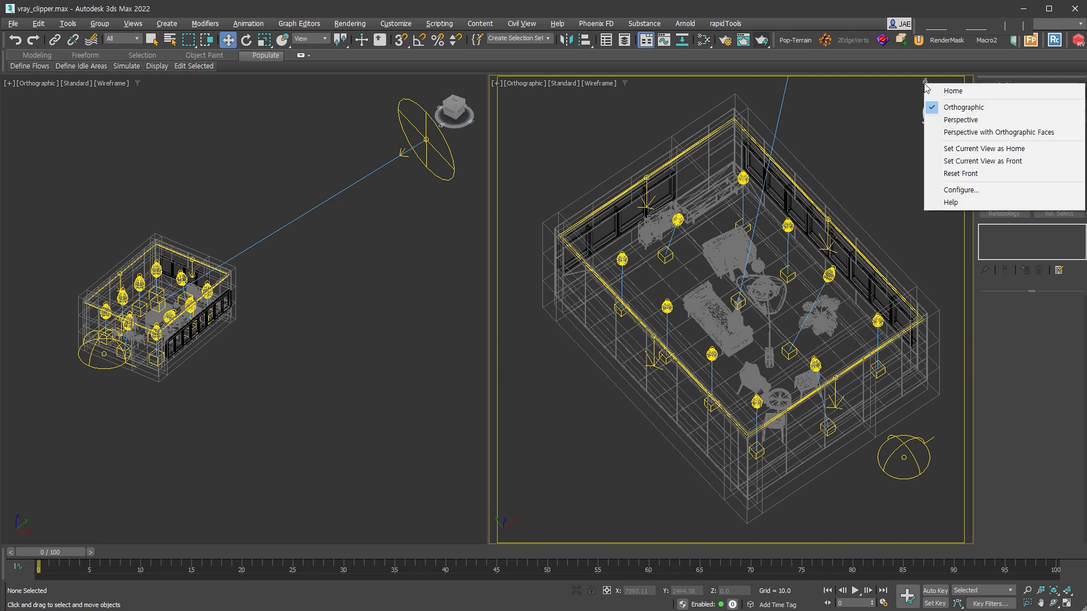
click(1038, 151)
middle_drag(1035, 149, 791, 263)
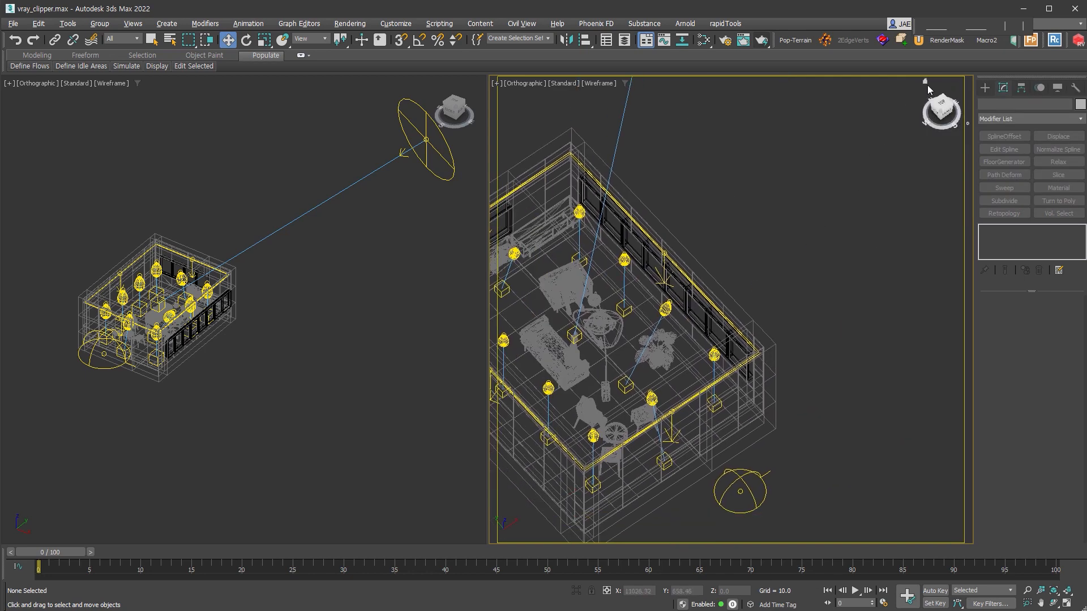
click(926, 83)
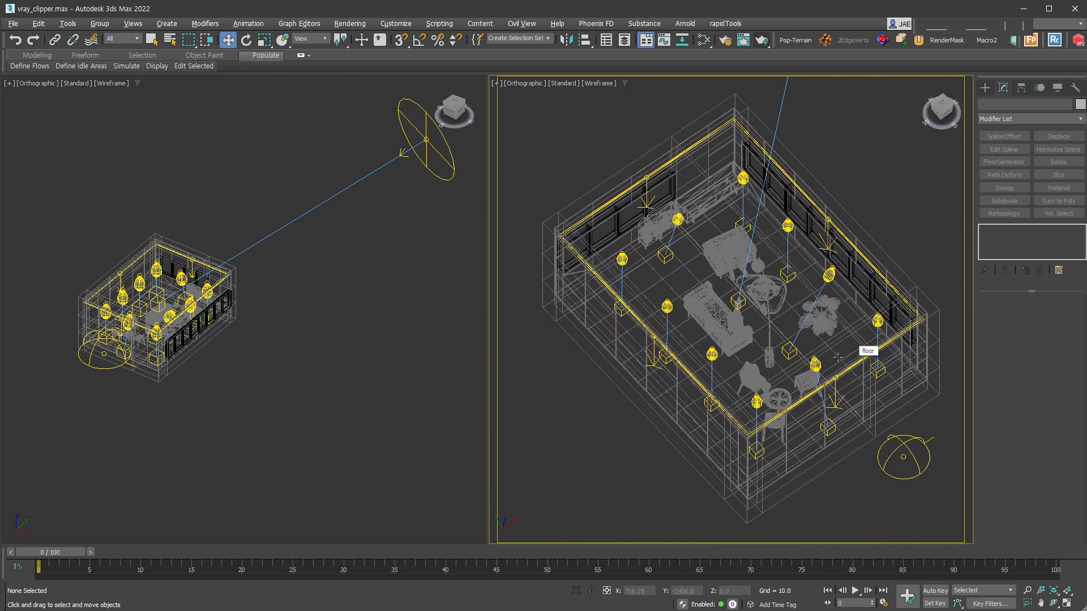
- Test the saved home view by orbiting to other angles and restoring it each time
alt+middle_drag(858, 352, 878, 323)
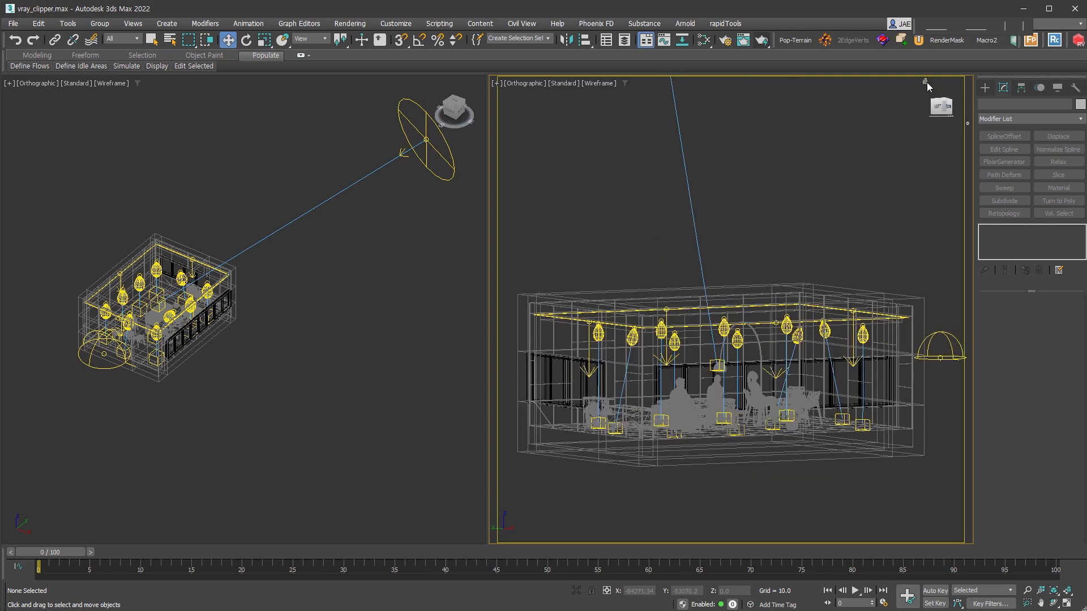
click(926, 83)
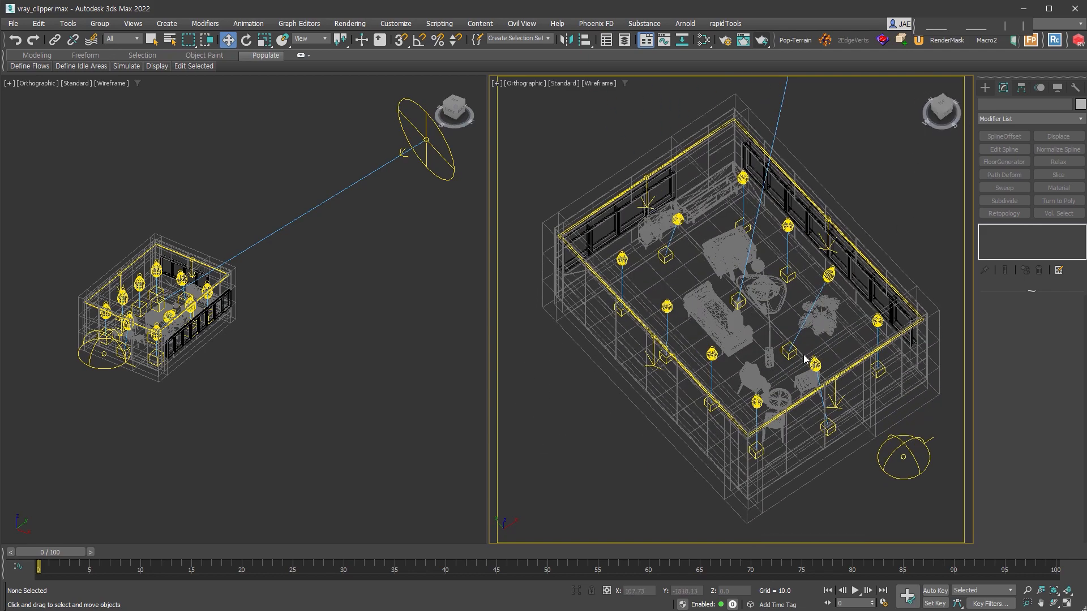
alt+middle_drag(898, 168, 793, 136)
alt+middle_drag(793, 136, 775, 267)
scroll(775, 267, down, 3)
click(927, 83)
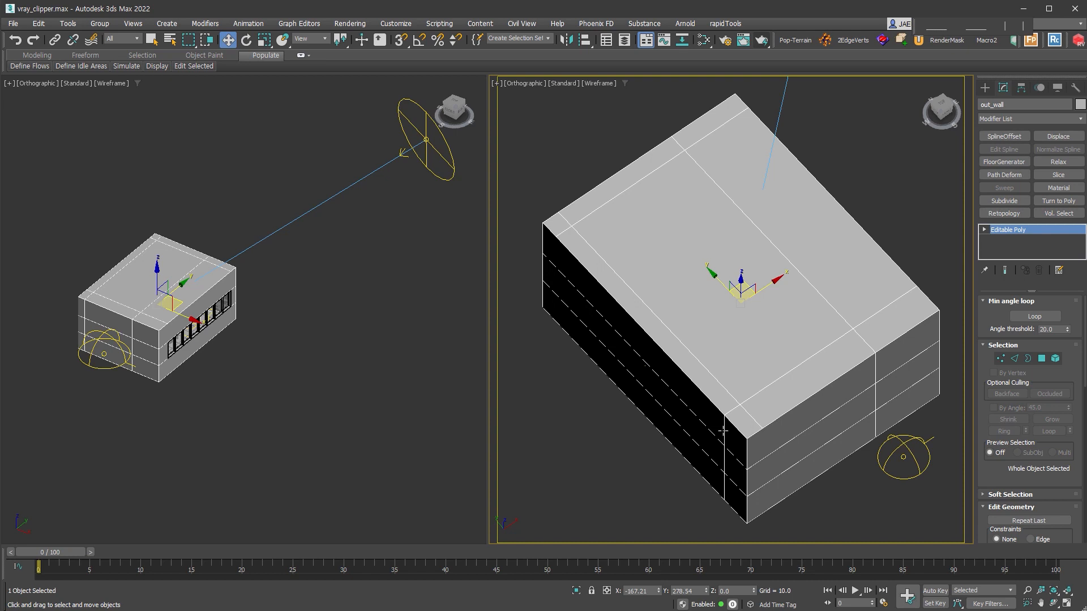
- Set the V-Ray image sampler type to Bucket with min subdivs 2, and step the max subdivs down
click(725, 42)
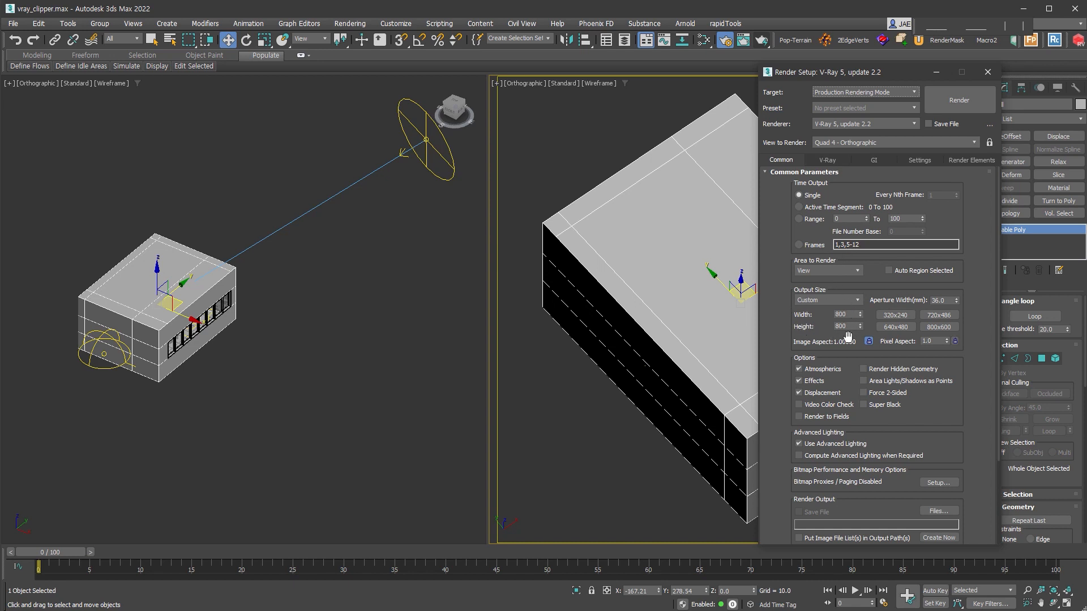
click(830, 164)
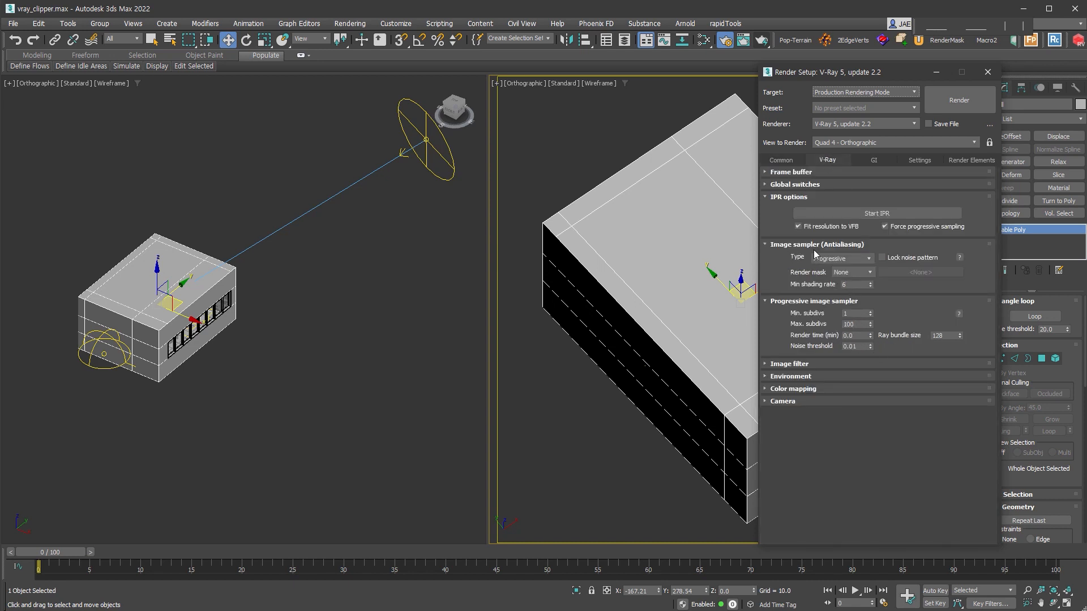
click(849, 259)
click(854, 271)
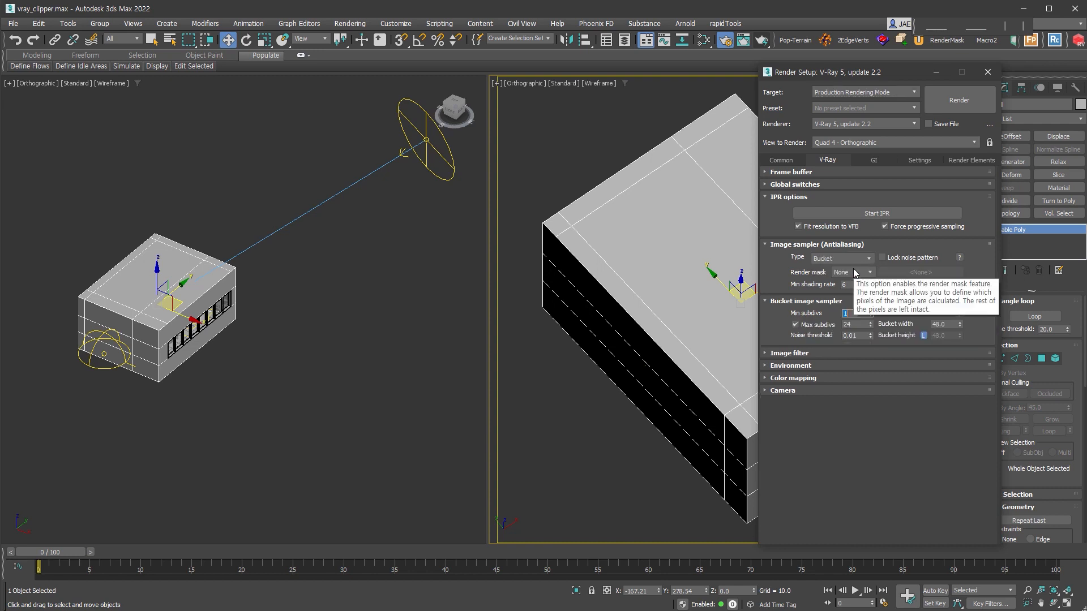
text(2)
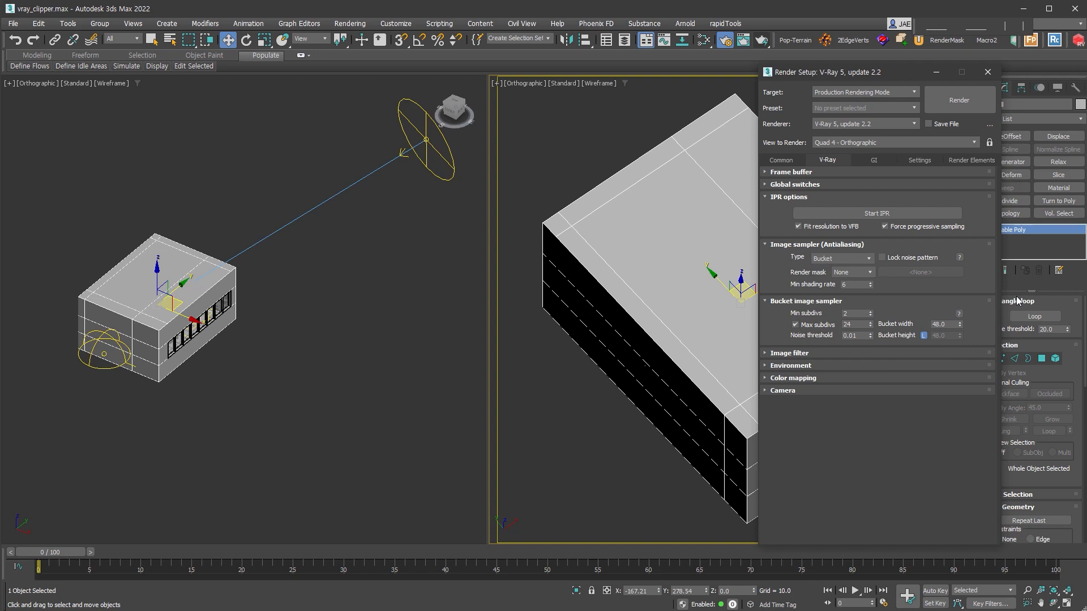
click(871, 327)
click(871, 327)
click(871, 327)
click(871, 328)
- Review the global illumination engines and expand the light cache settings
click(882, 160)
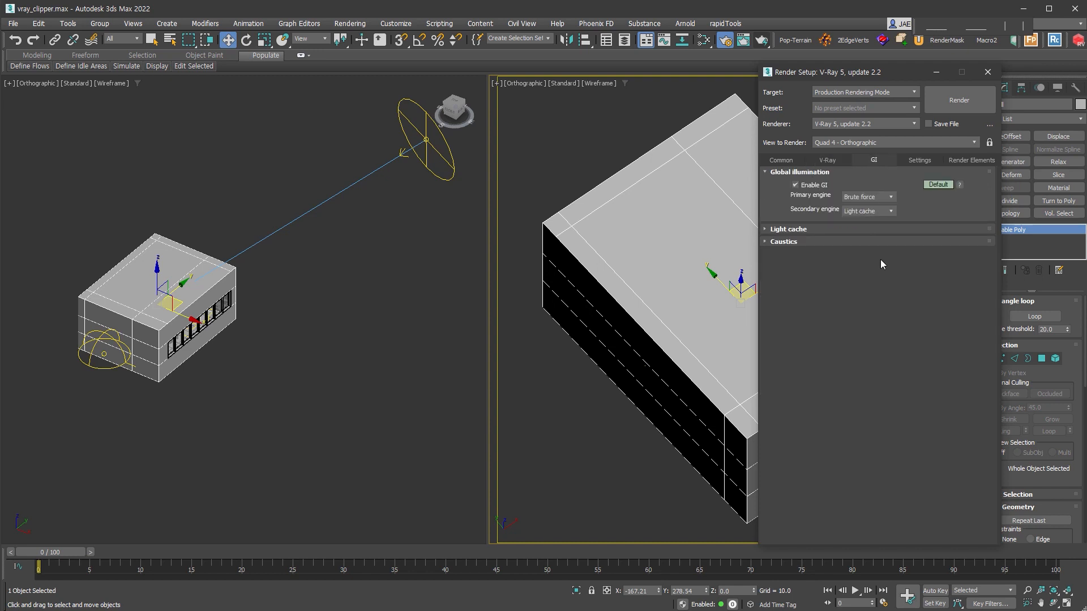
click(861, 229)
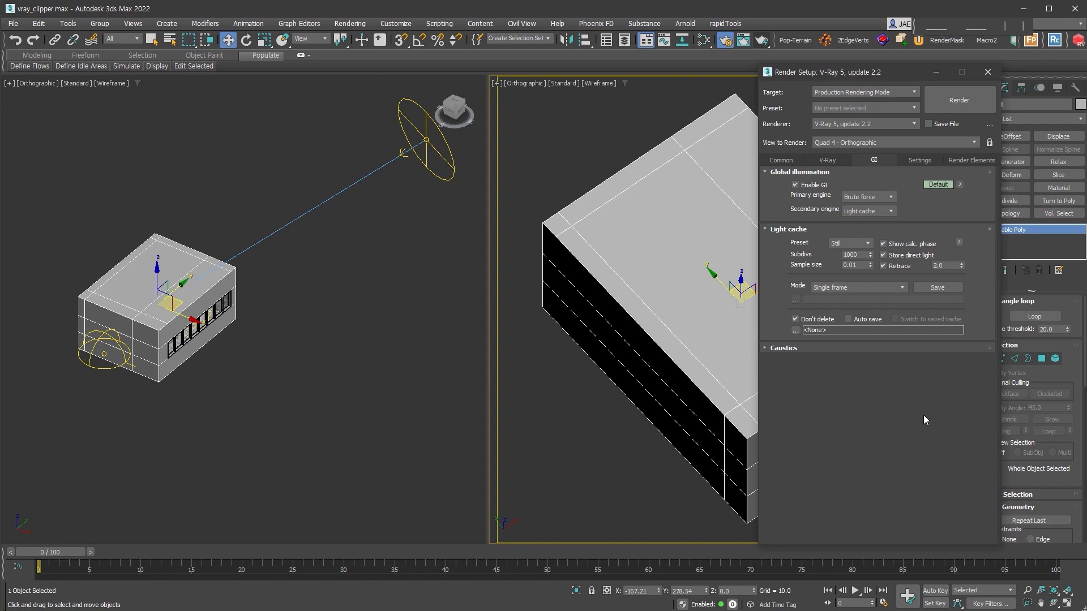
- Review the render elements and the common output settings, and close the render setup
mouse_move(865, 254)
click(962, 160)
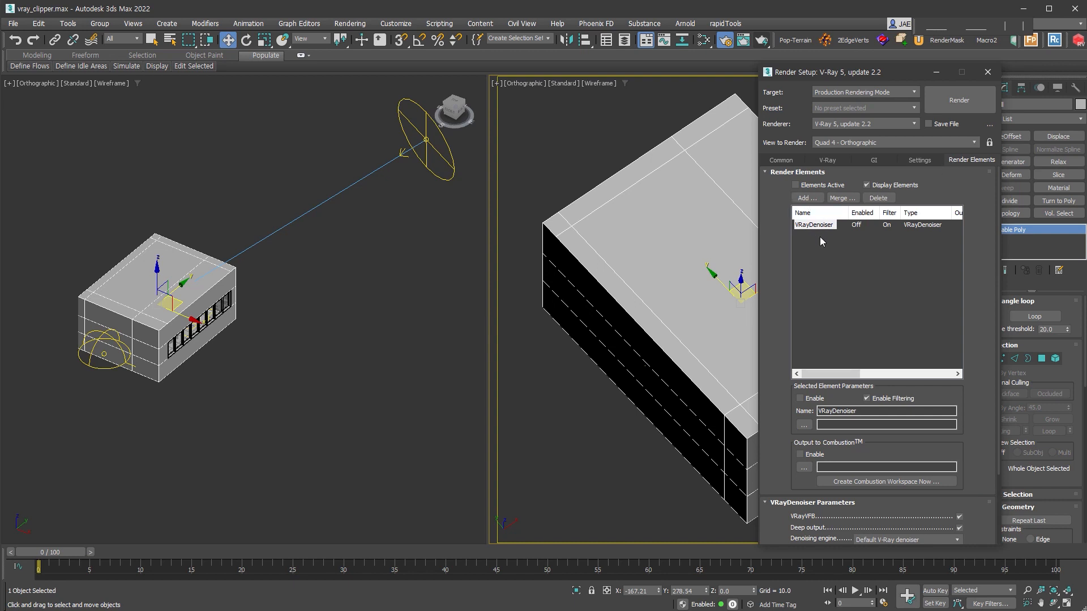
click(776, 161)
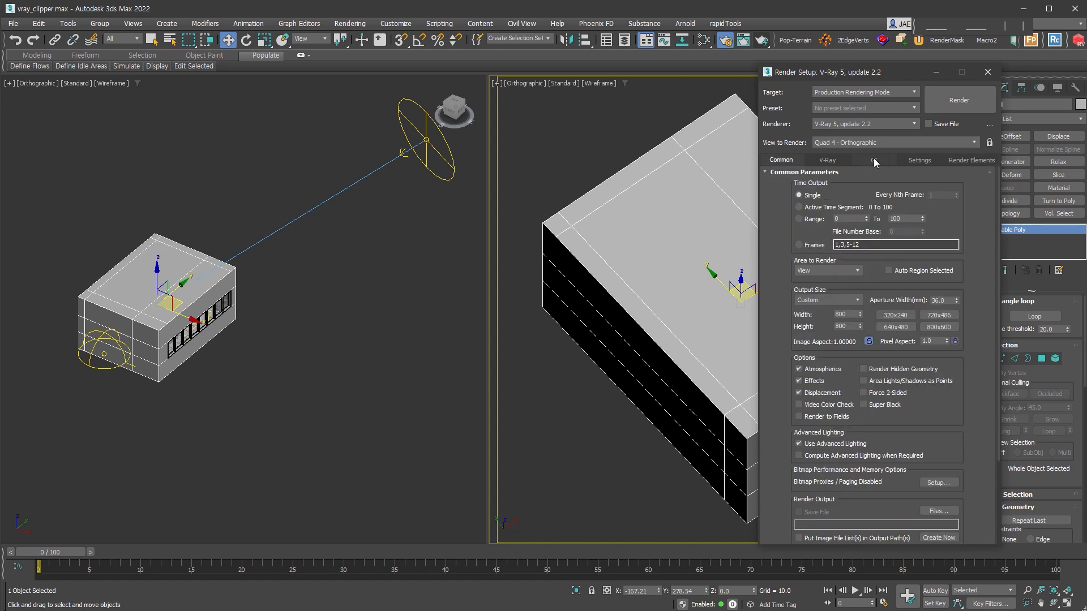
click(988, 71)
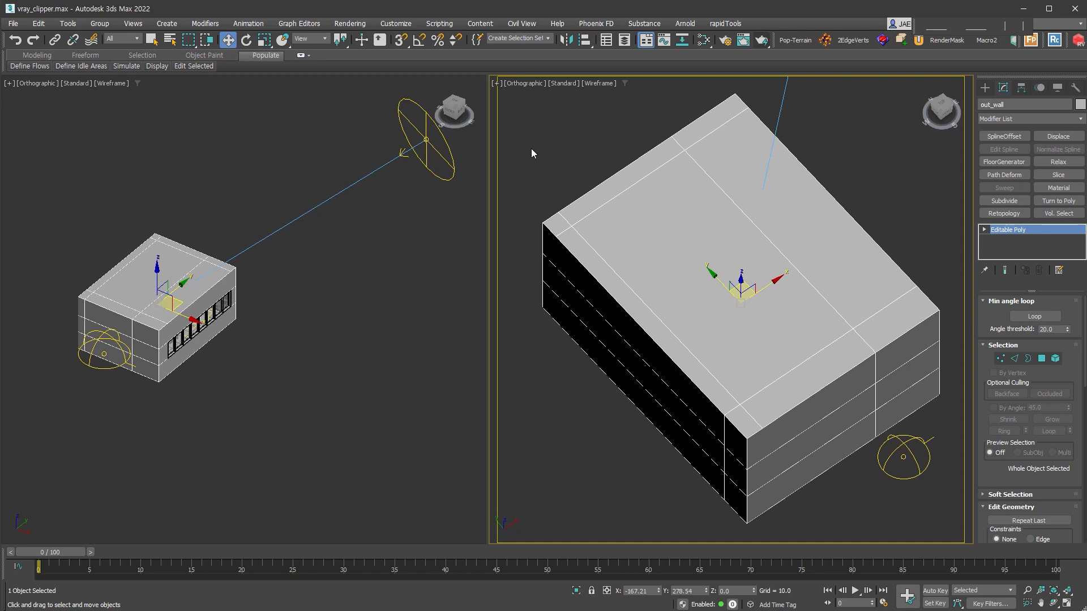
- Set the scene's exposure control to VRay Exposure Control
click(344, 24)
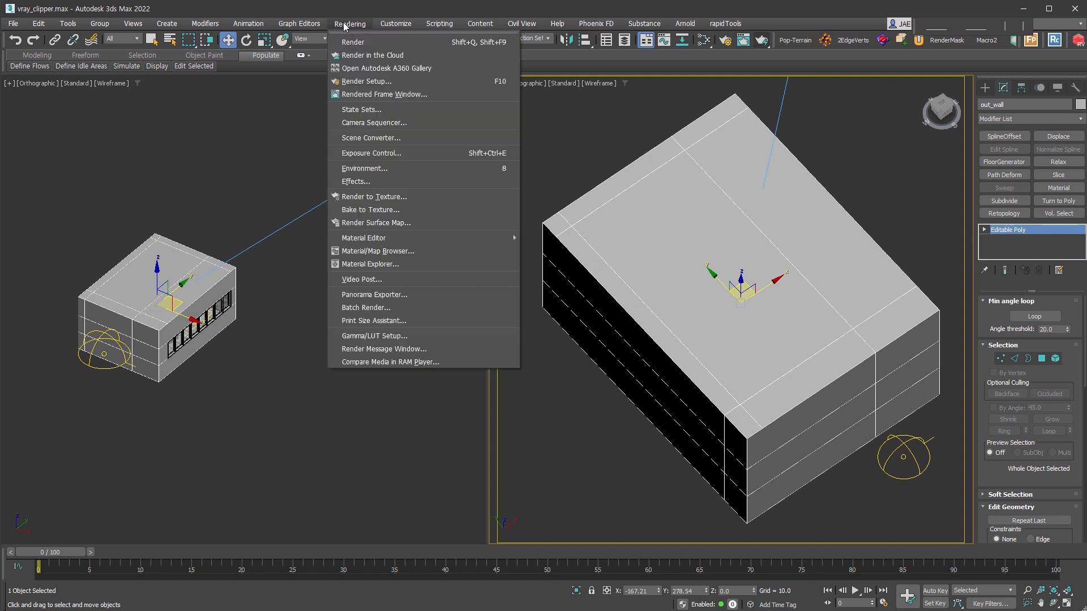
click(400, 154)
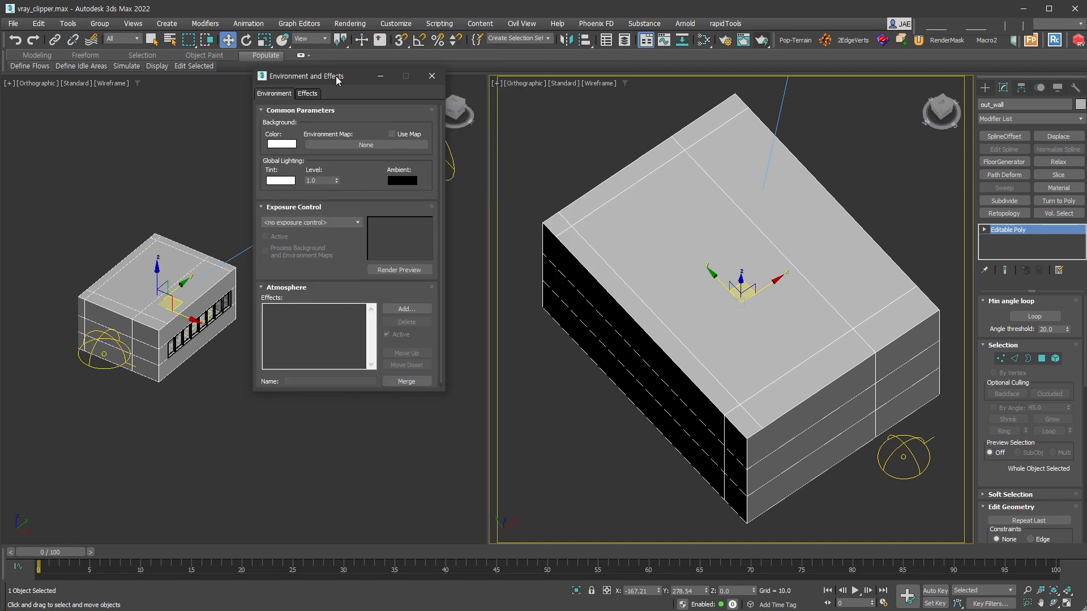
click(321, 222)
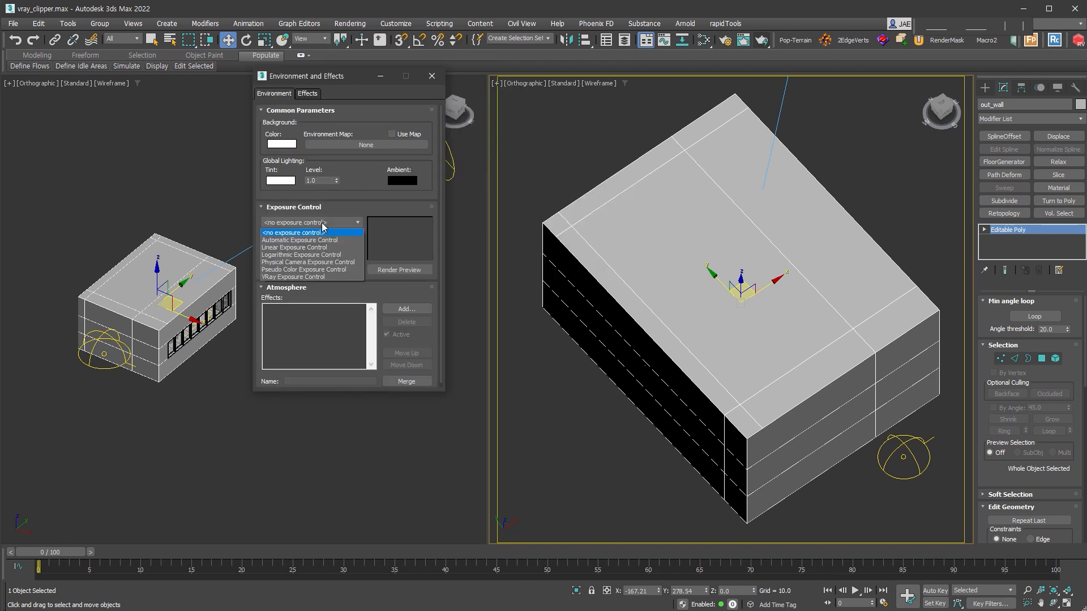
click(347, 278)
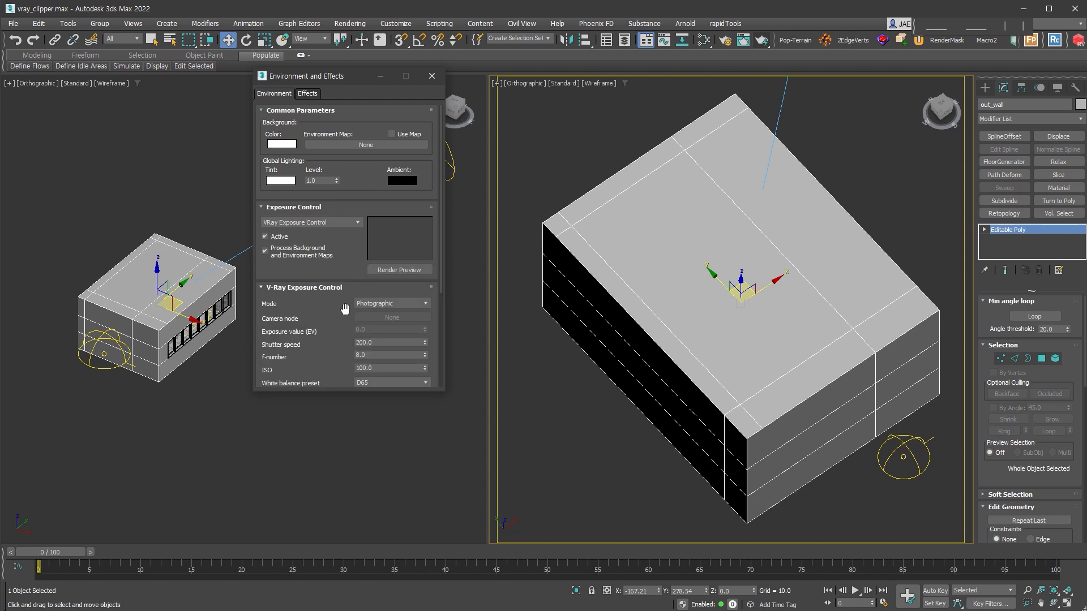
- Set the V-Ray exposure shutter speed to 30 and the f-number to 5.6
scroll(368, 271, down, 3)
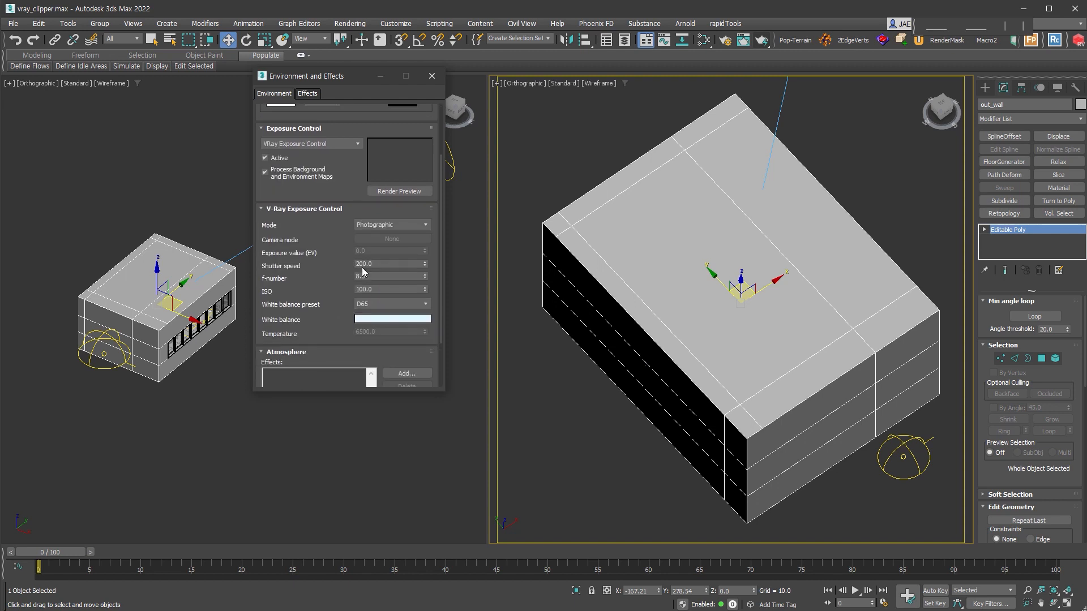
click(397, 266)
drag(360, 271, 332, 267)
text(30)
key(Return)
key(Tab)
- Set the exposure white balance preset to Custom with a white colour, and render the orthographic view
click(385, 305)
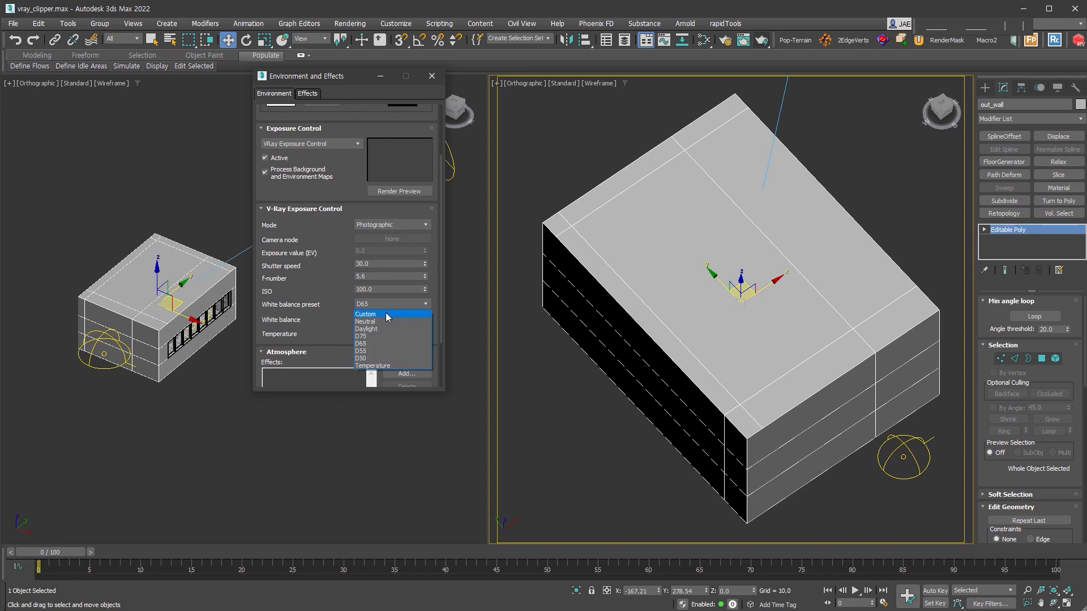
click(385, 315)
click(385, 318)
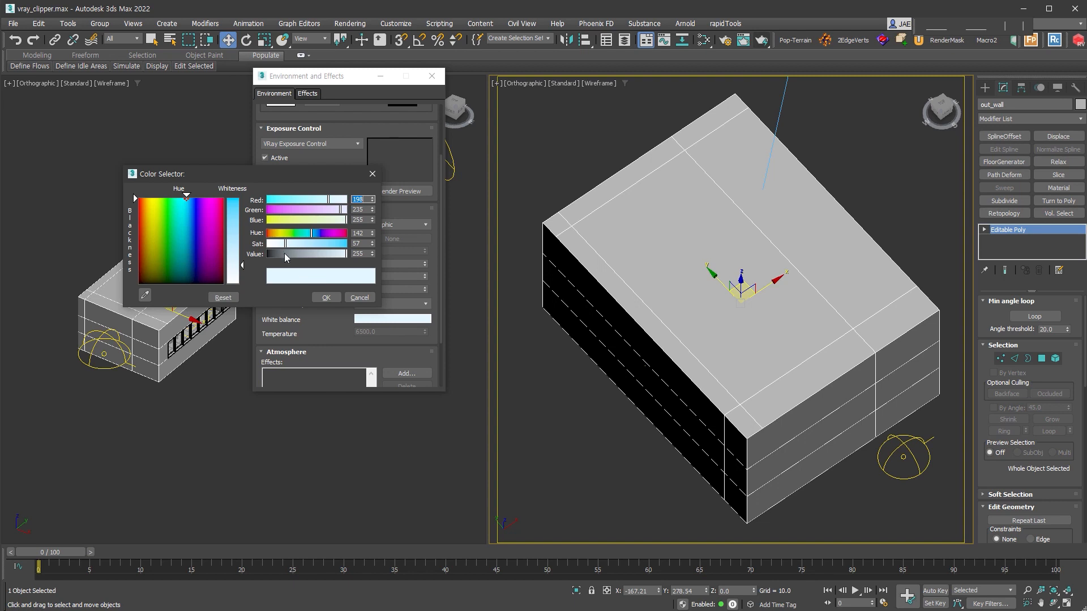
click(326, 297)
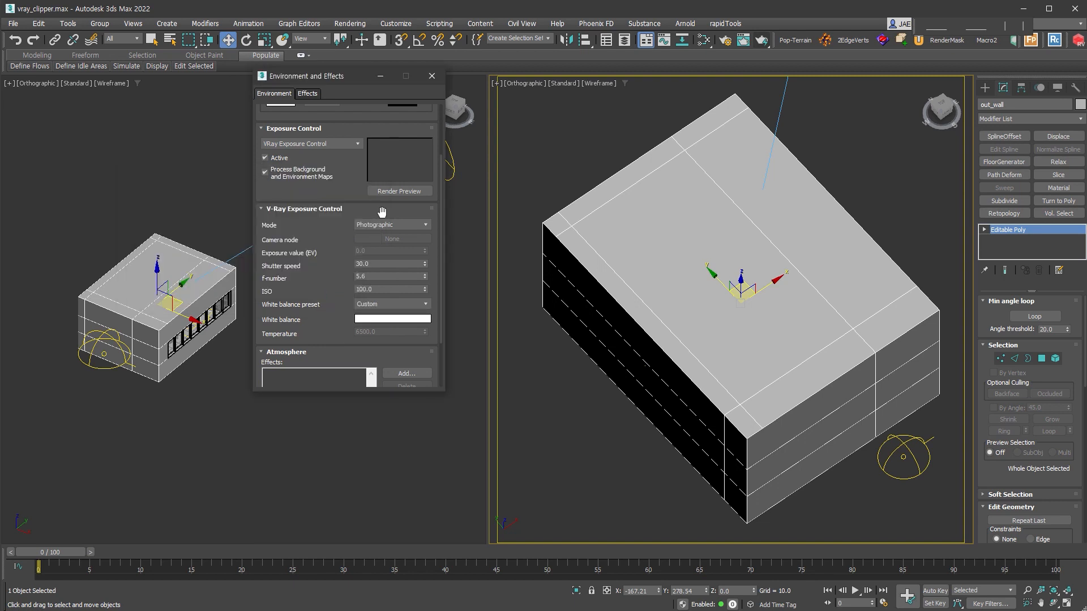
click(432, 75)
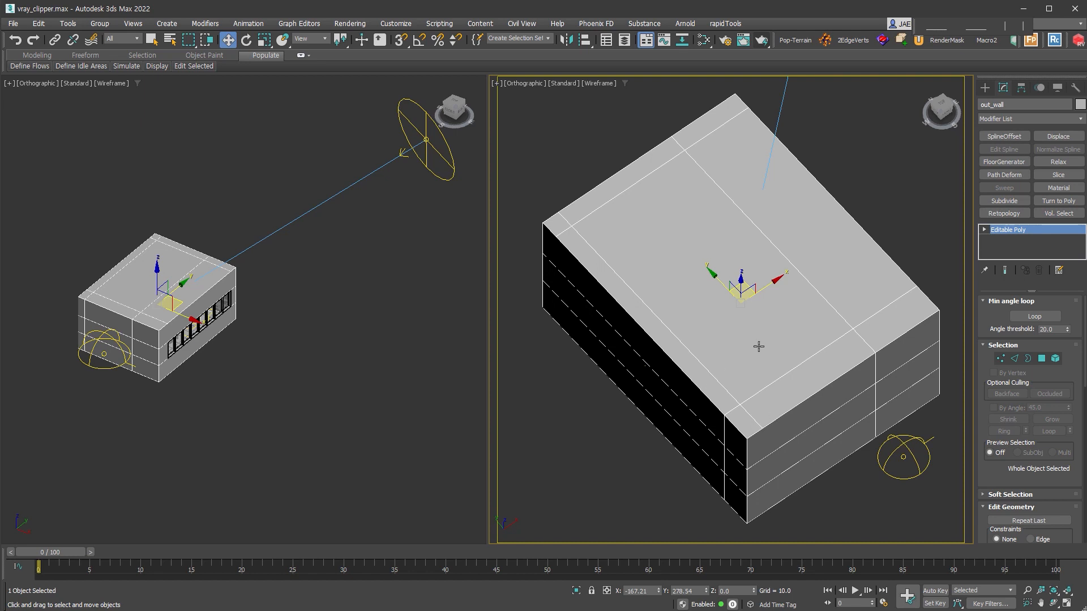
click(761, 41)
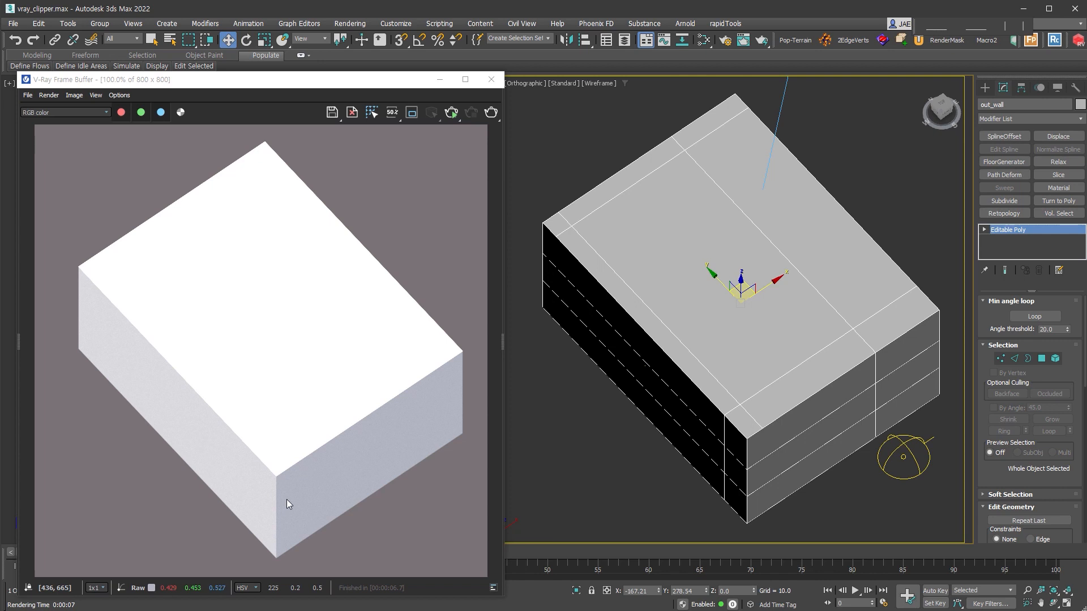
- Change the environment background colour to black and start a test render, cancelling it partway
click(350, 24)
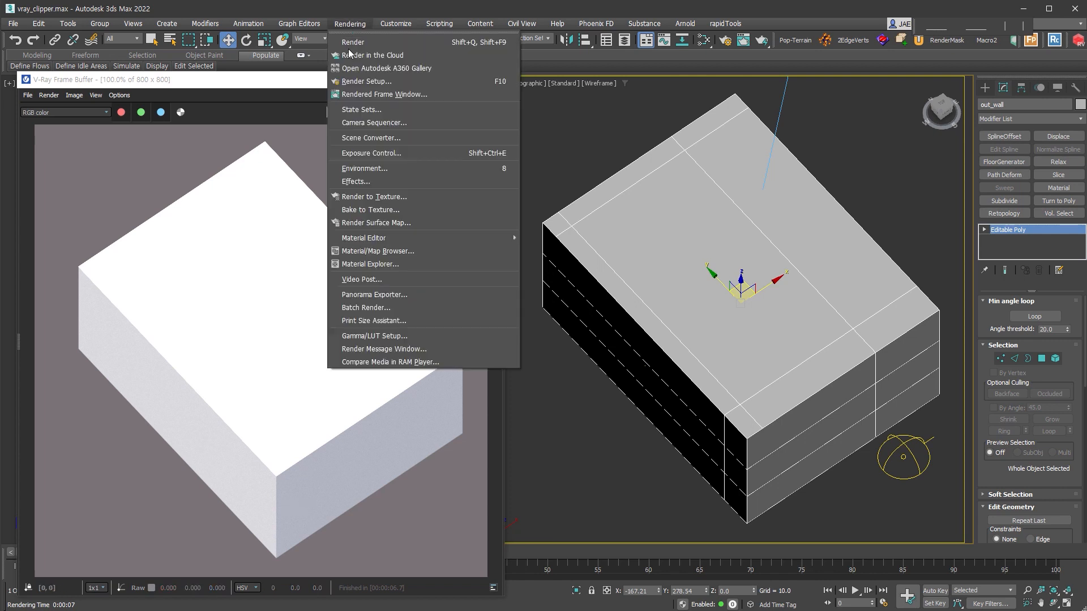
click(383, 169)
click(285, 143)
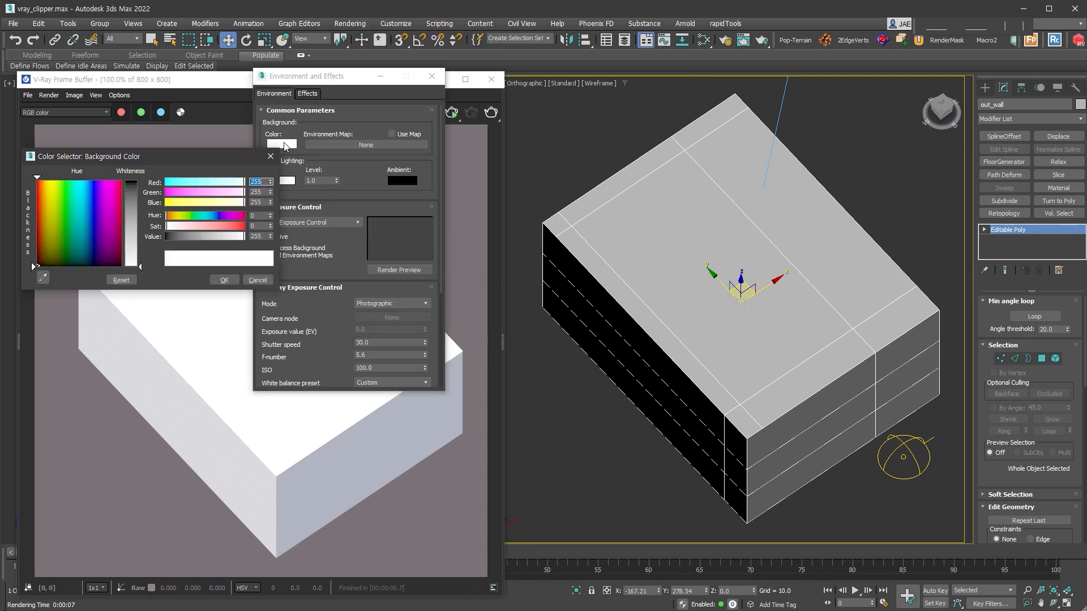
drag(188, 234, 161, 235)
click(223, 279)
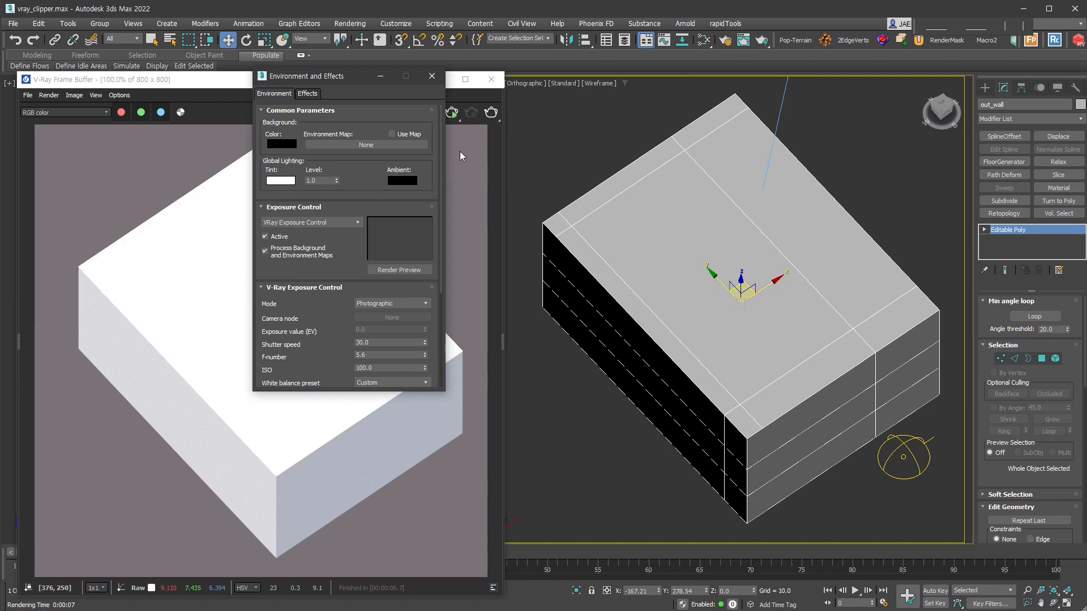
click(492, 115)
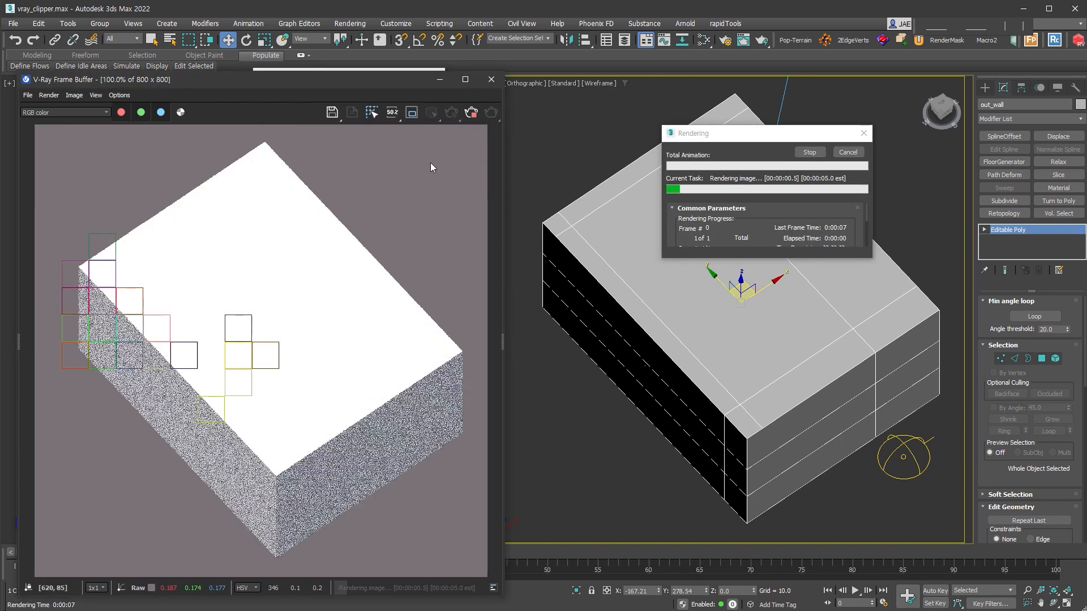
click(847, 151)
- Select the dome light outside the room, make it invisible and render the orthographic view again
click(929, 467)
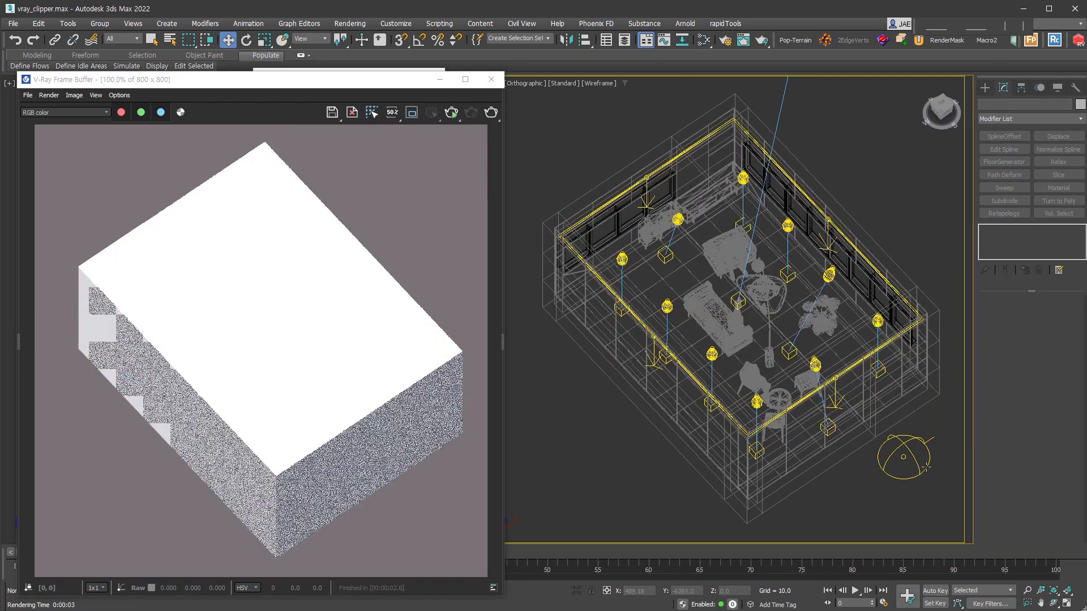
click(905, 458)
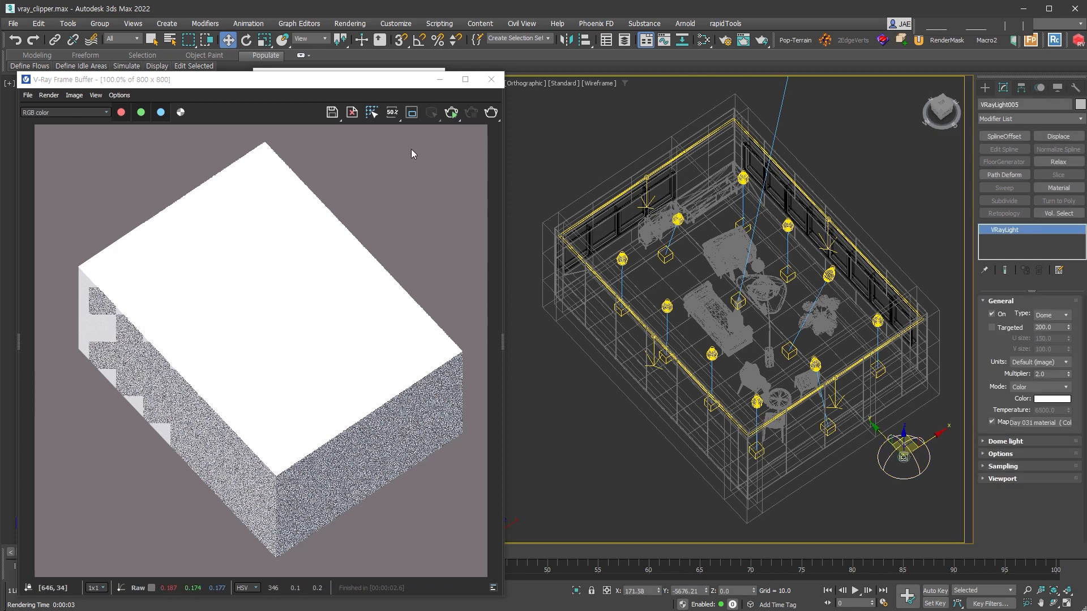
click(1024, 455)
click(1012, 455)
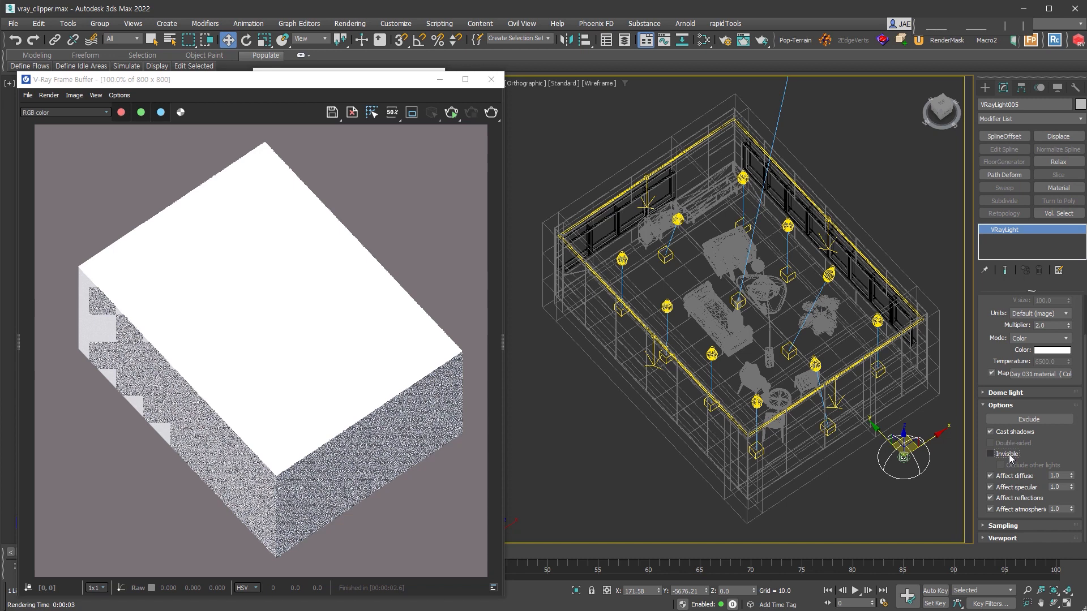
click(1012, 456)
key(8)
click(376, 73)
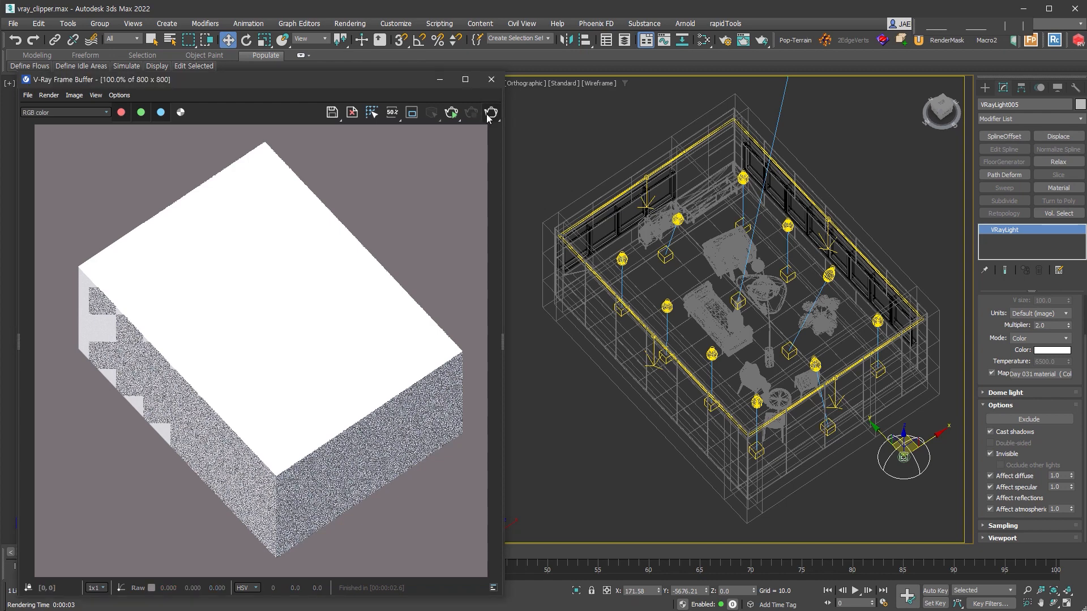
click(490, 113)
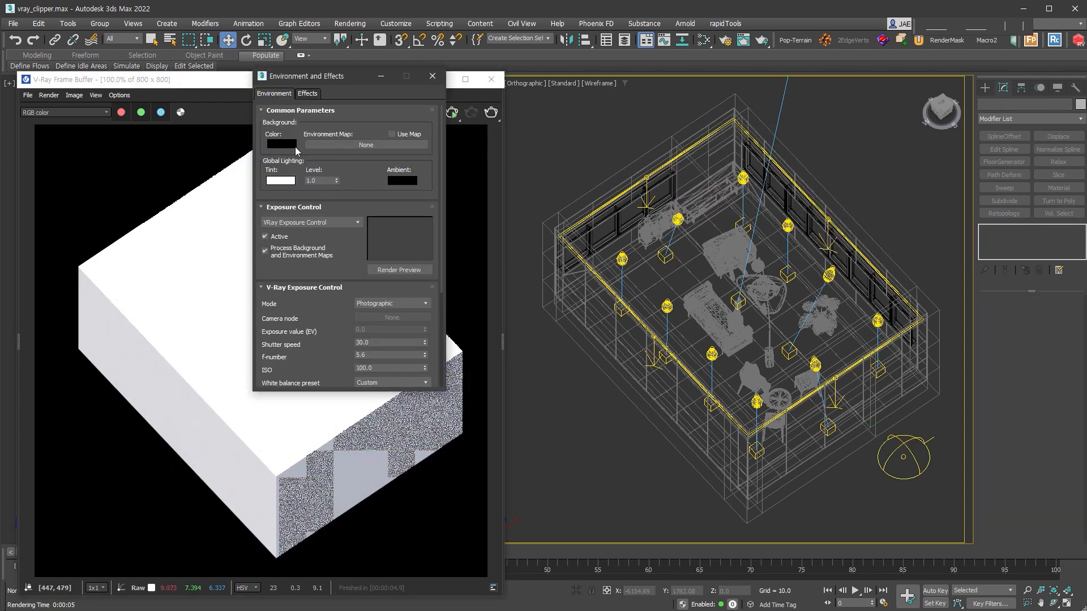
- Set the environment background colour to white and re-render the orthographic view
click(291, 145)
drag(207, 238, 262, 240)
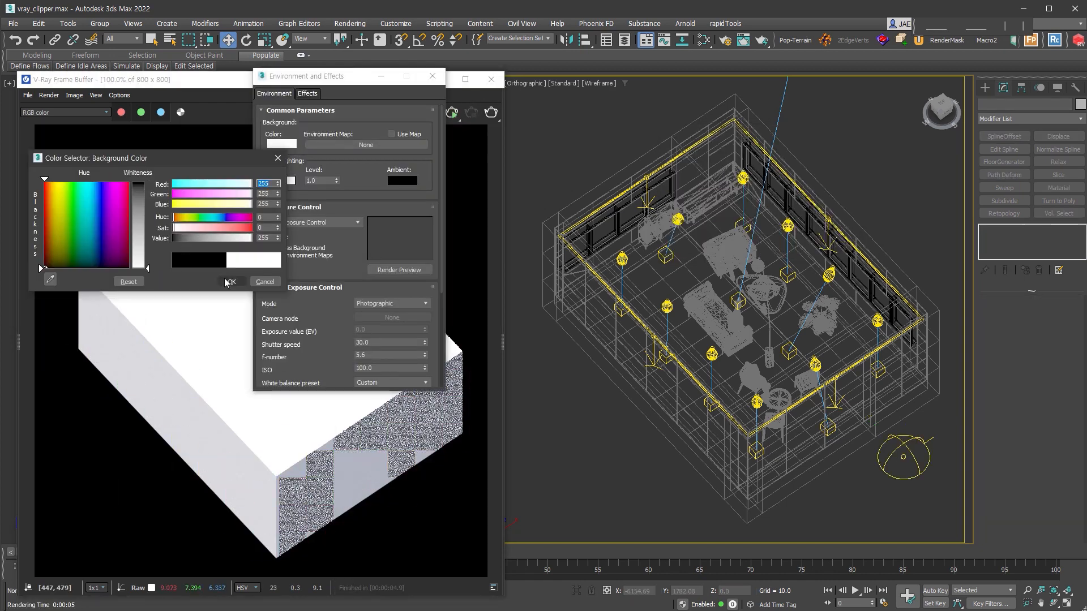
click(229, 281)
click(432, 76)
click(490, 113)
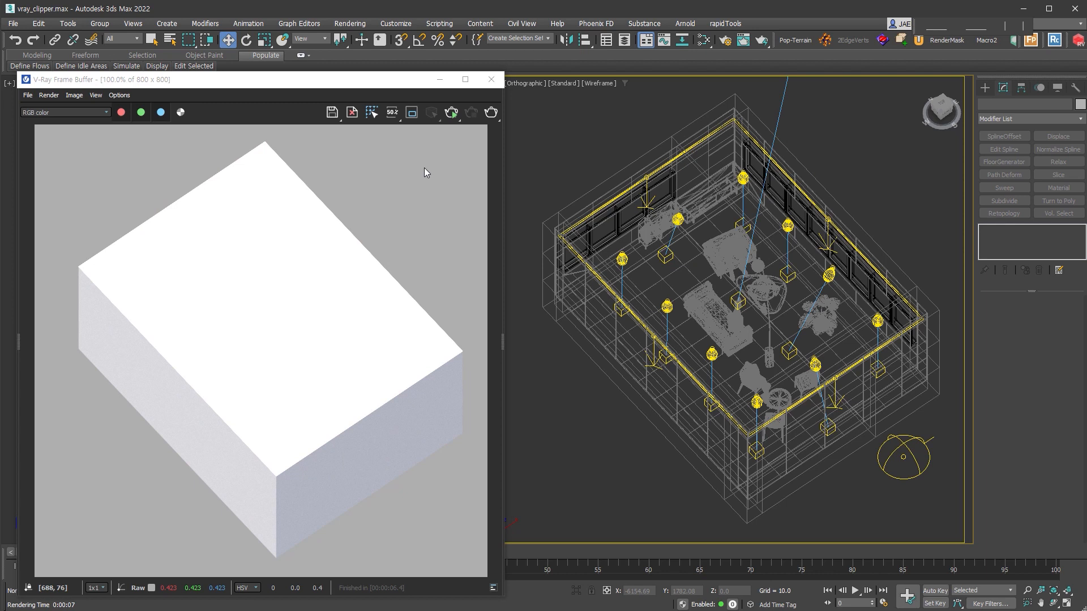
drag(378, 79, 370, 63)
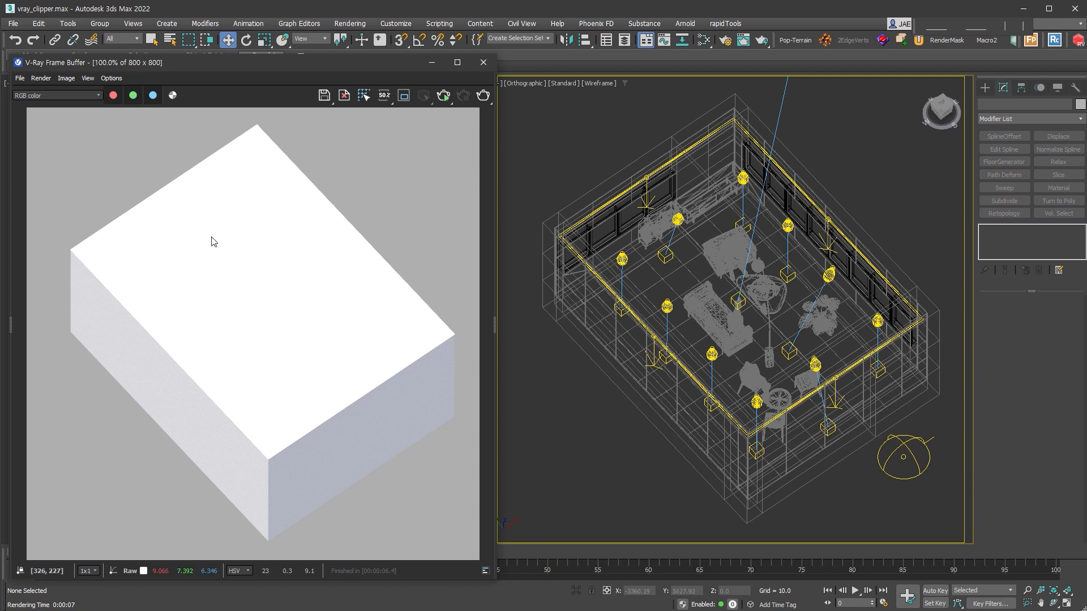
- Create a VRayClipper in the middle of the room in the orthographic view
click(985, 88)
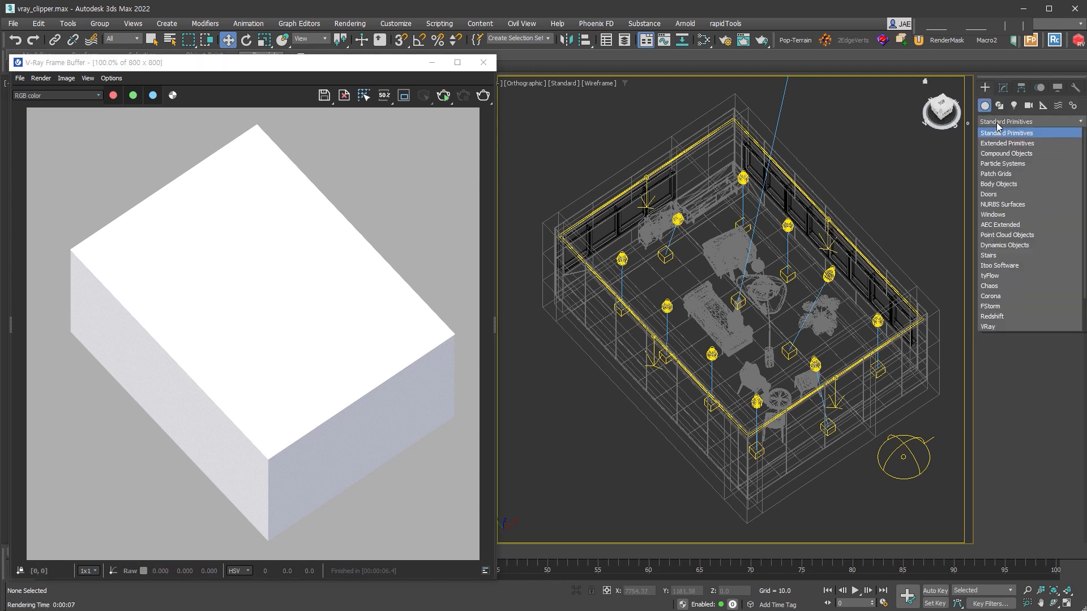
click(1004, 327)
click(1054, 163)
click(757, 289)
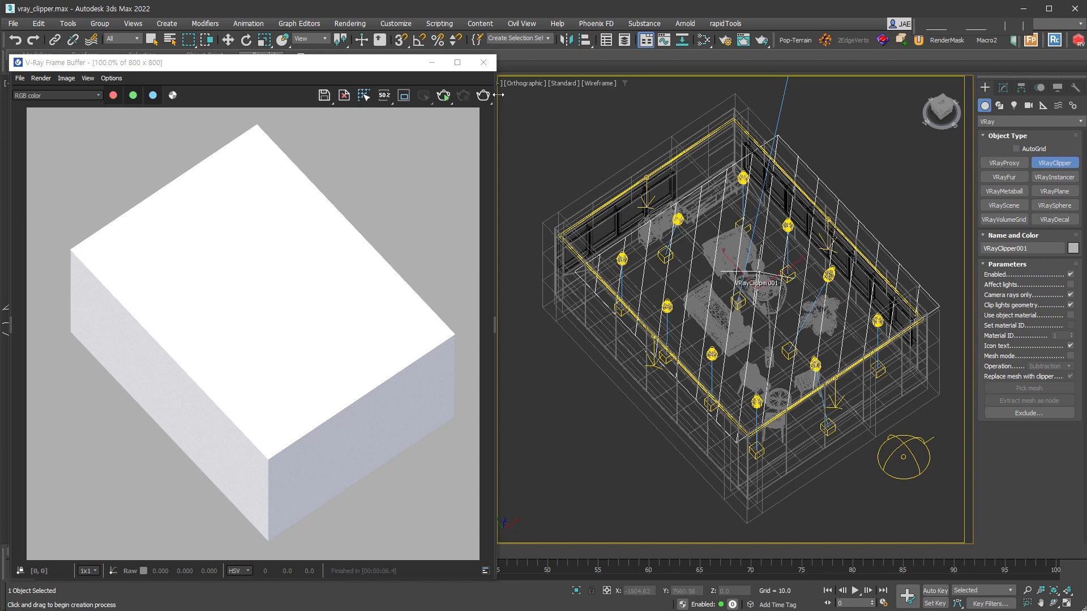
- Raise the clipper to a height of about Z 1006, just below the ceiling, working in a left side view
click(432, 62)
right_click(447, 351)
alt+middle_drag(245, 313, 207, 282)
middle_drag(207, 282, 275, 332)
key(l)
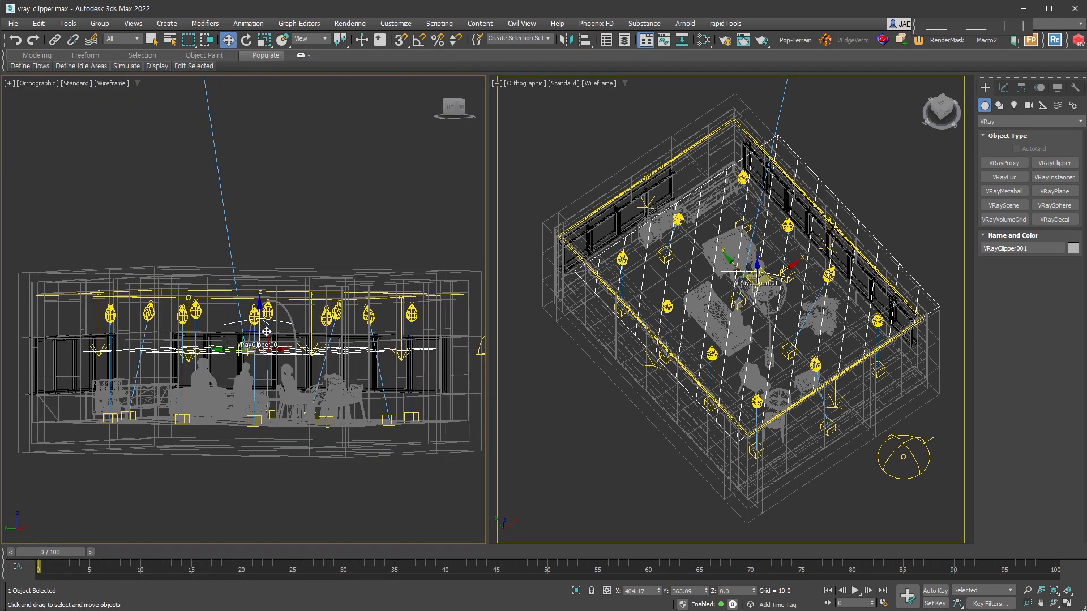
drag(258, 318, 266, 270)
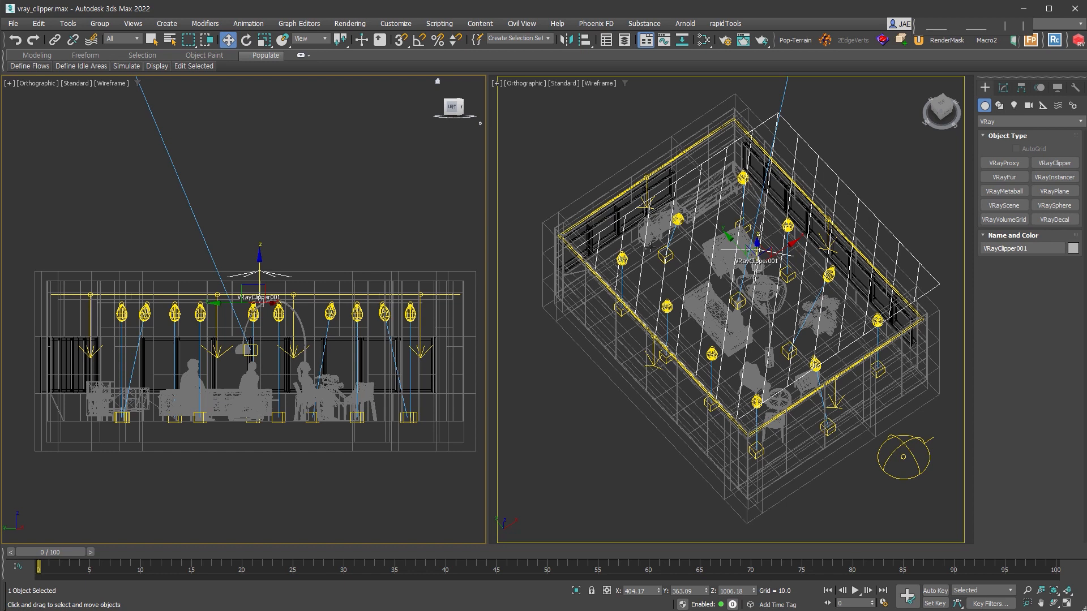
- Turn on Affect lights for the clipper and render the clipped orthographic view, stopping the render partway
right_click(653, 248)
click(1003, 88)
click(1070, 321)
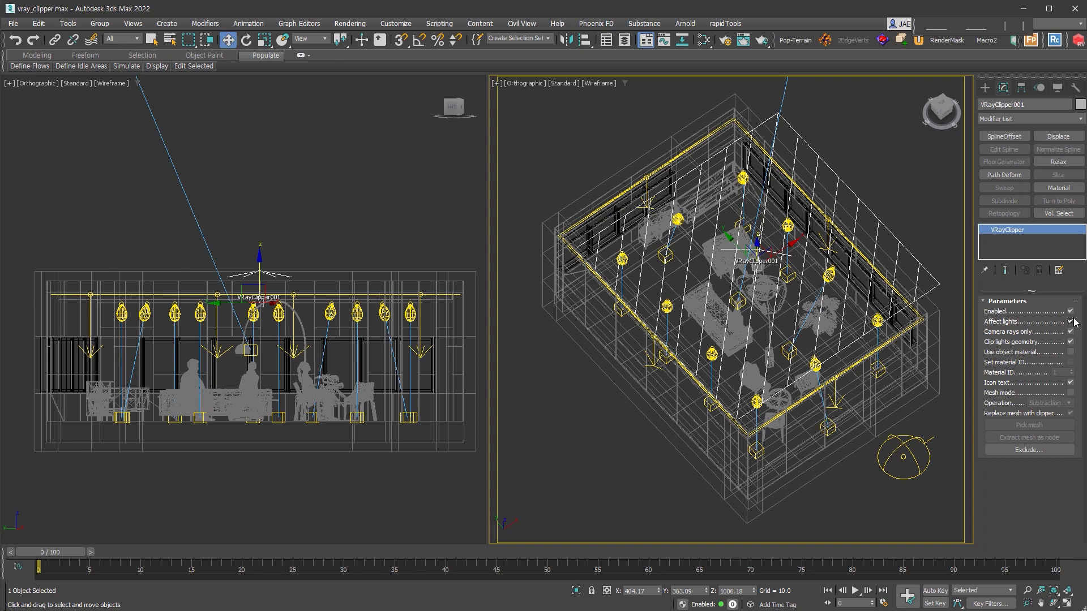
right_click(868, 294)
click(786, 19)
click(765, 39)
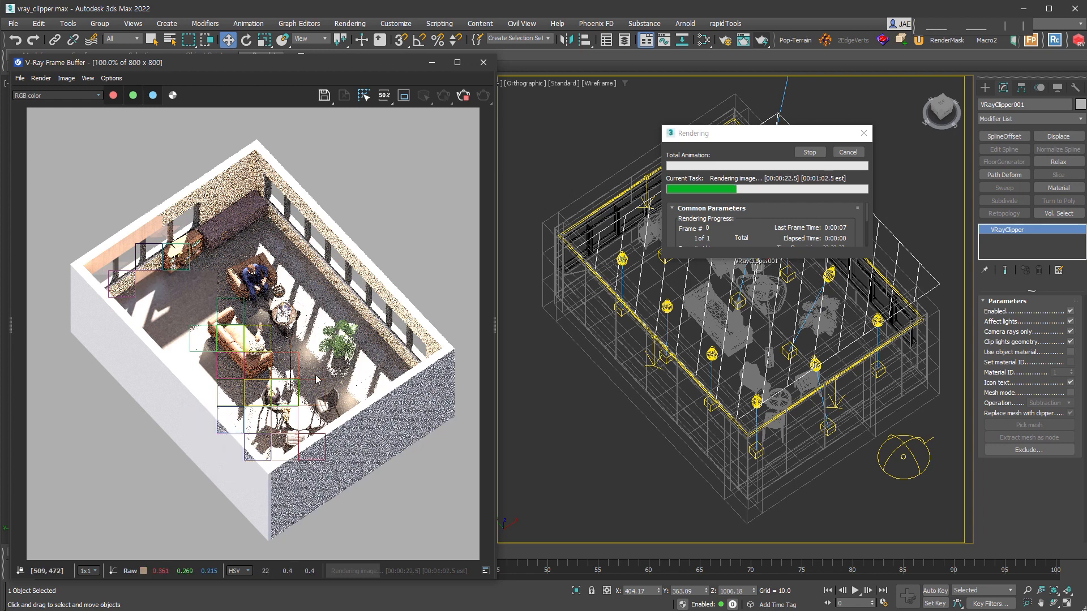
click(810, 152)
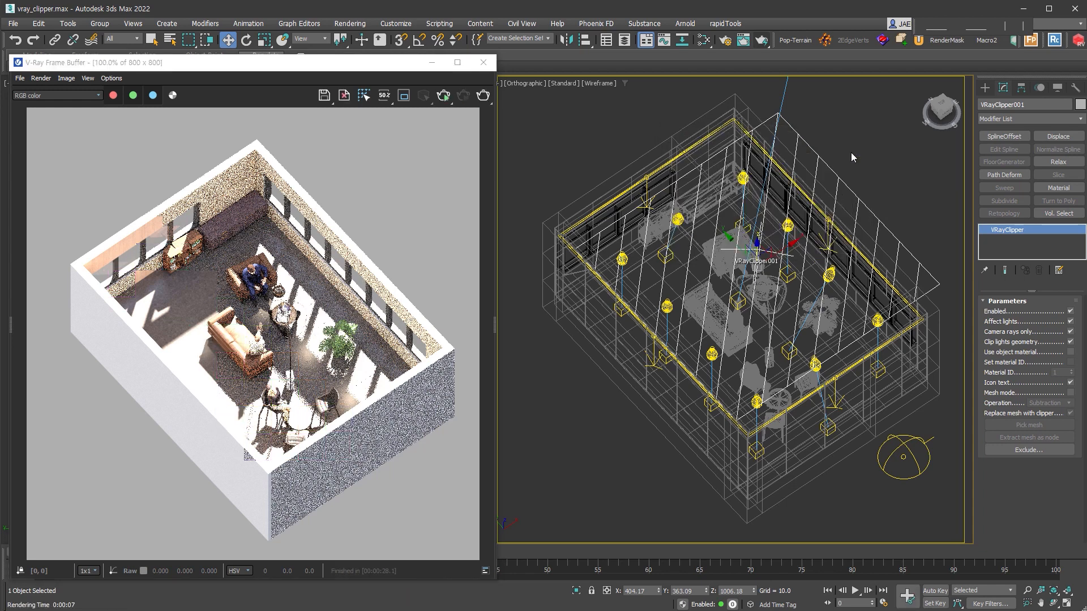
- Turn off Affect lights for the clipper and re-render the orthographic view for comparison
click(325, 62)
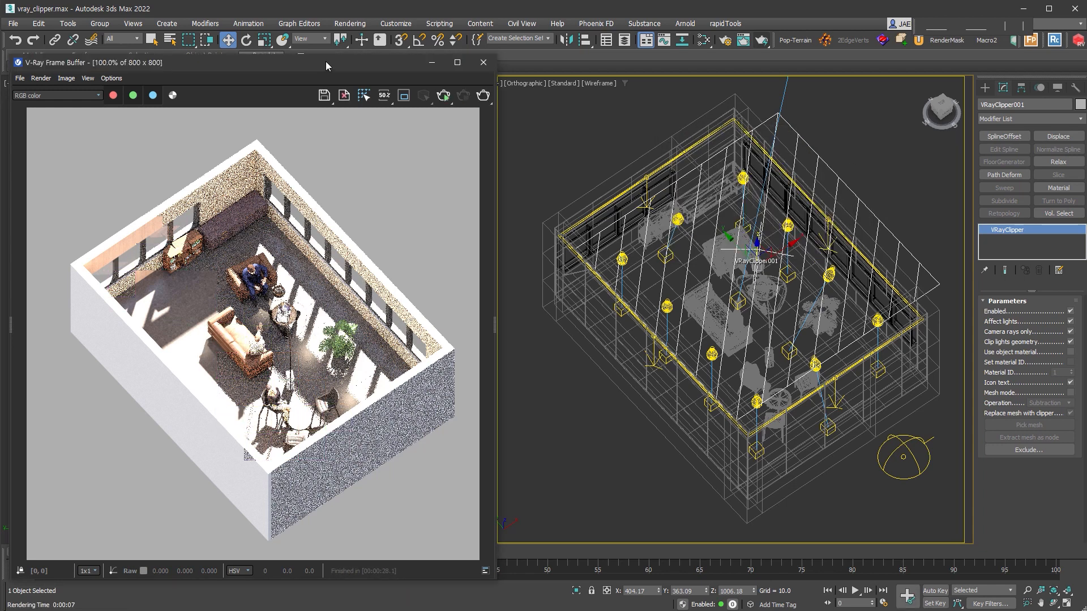
click(1071, 322)
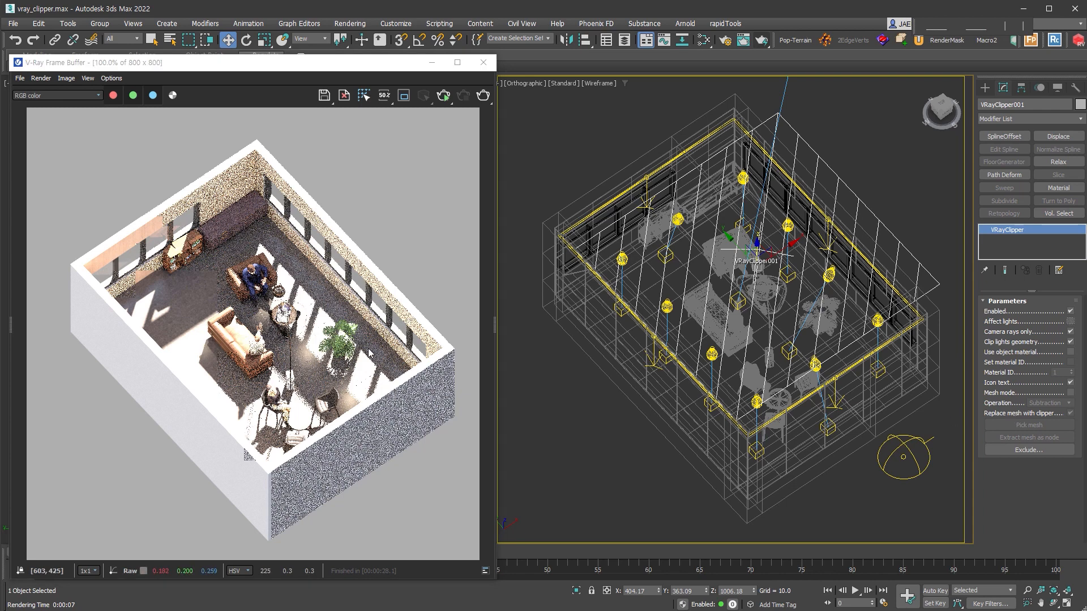
click(483, 95)
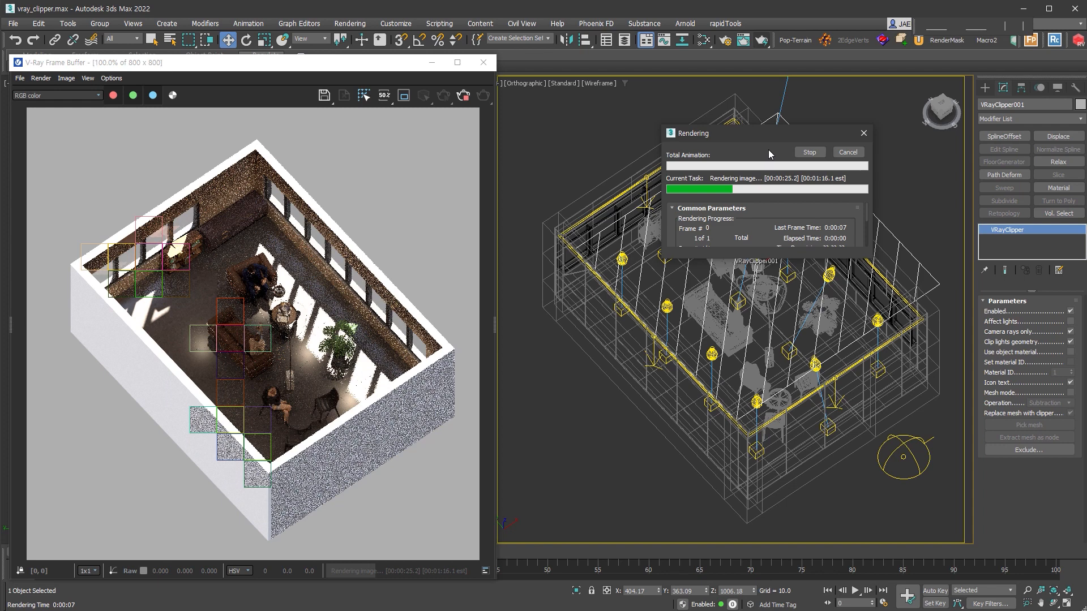
- Stop the running render and change the clipper's object color to black
click(809, 152)
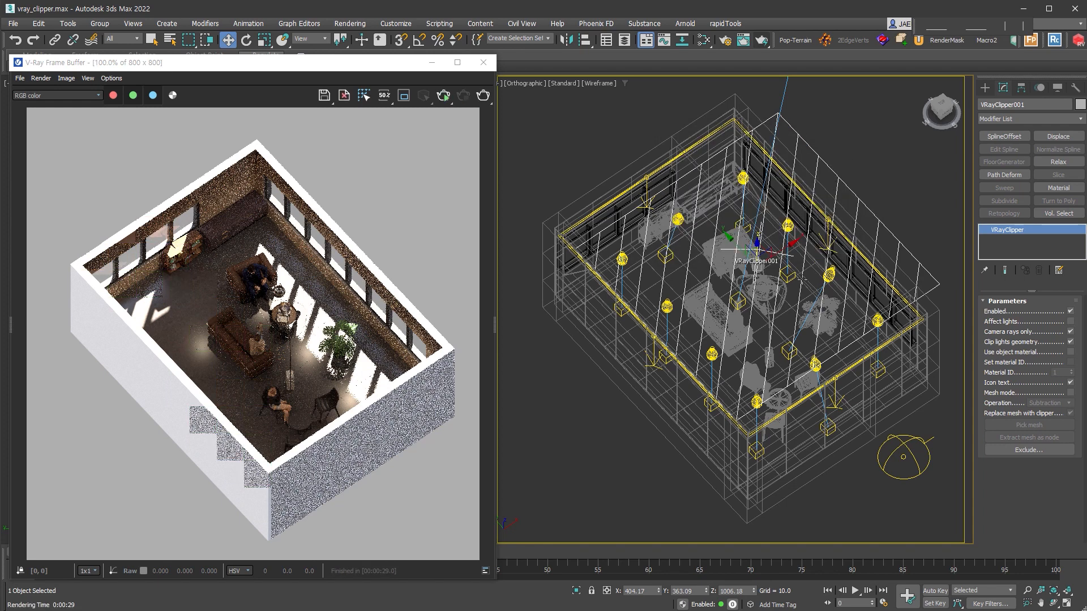
click(1081, 104)
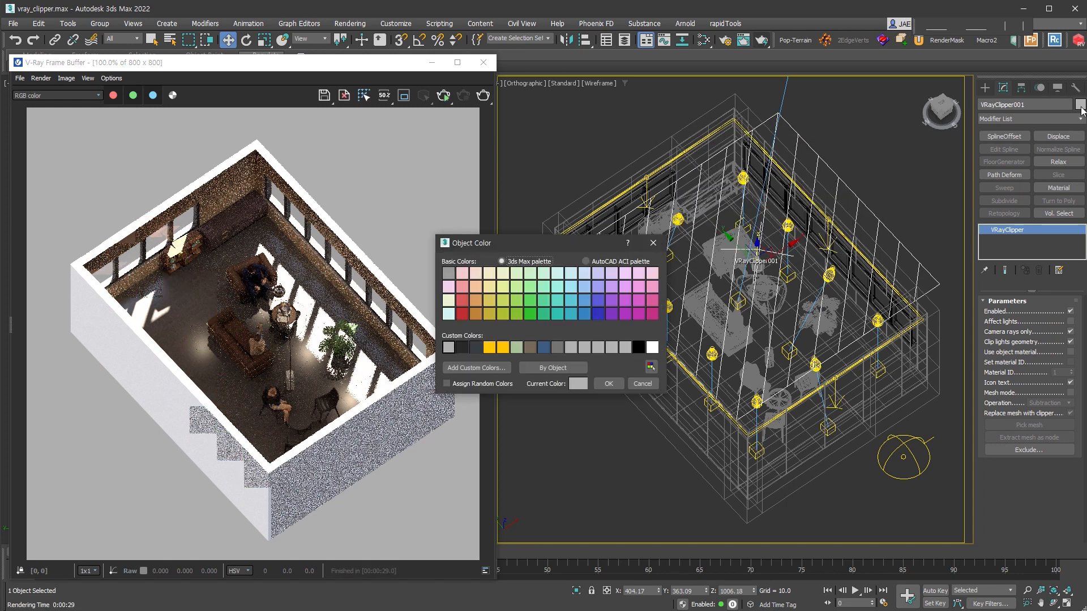
click(637, 347)
click(608, 385)
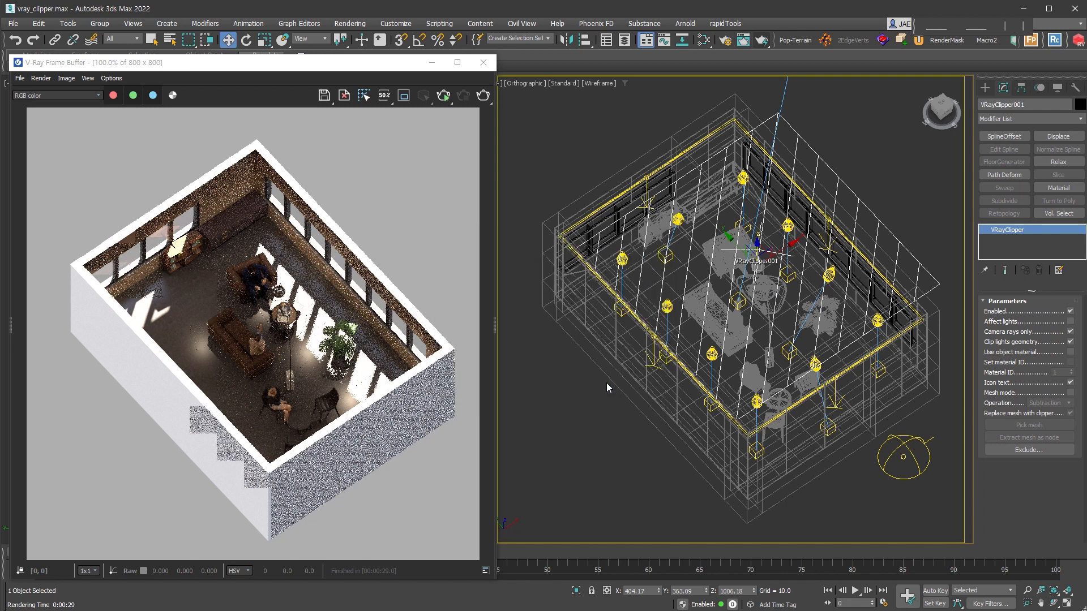
- Set the VRaySun's intensity multiplier to 0.7 and re-render the orthographic view
click(774, 91)
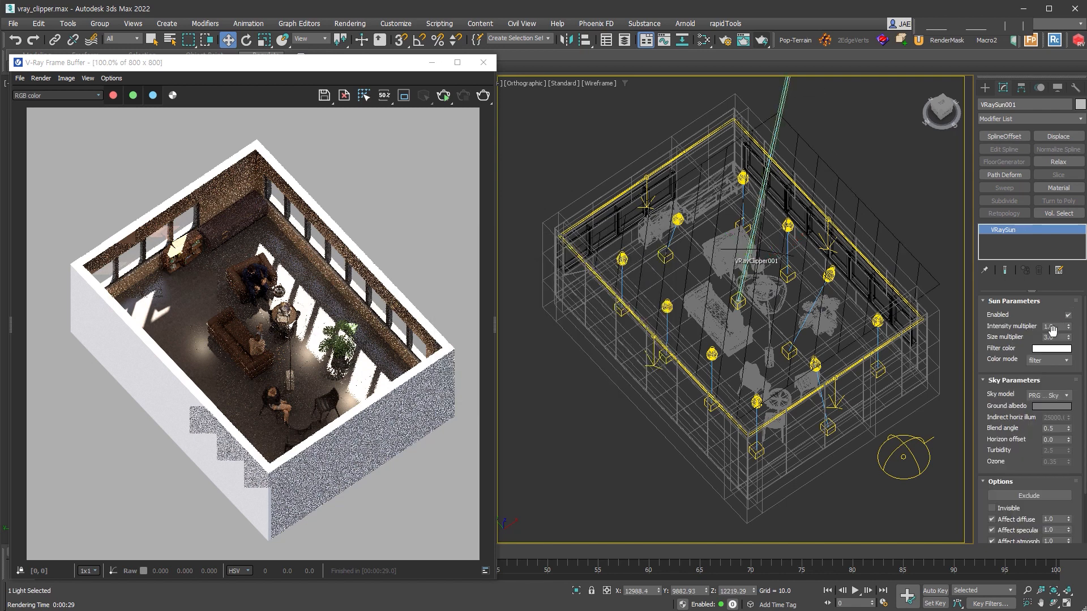
double_click(1053, 327)
text(0.7)
key(Return)
click(367, 69)
click(483, 95)
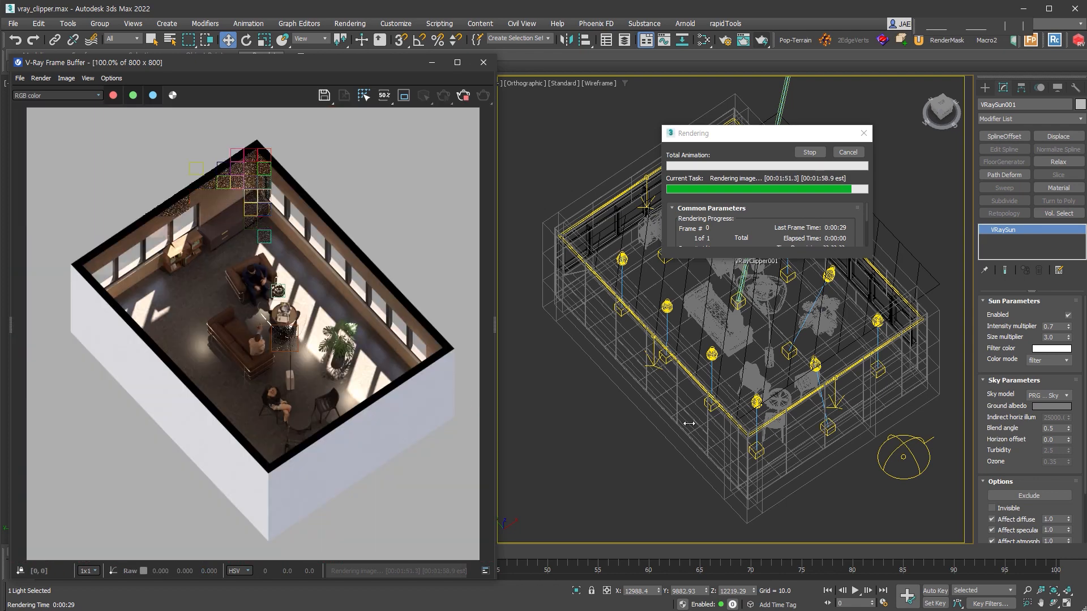
- Exclude the floor lamp, Lamp Floor 006_001, from the VRayClipper so it is not cut
scroll(210, 307, up, 1)
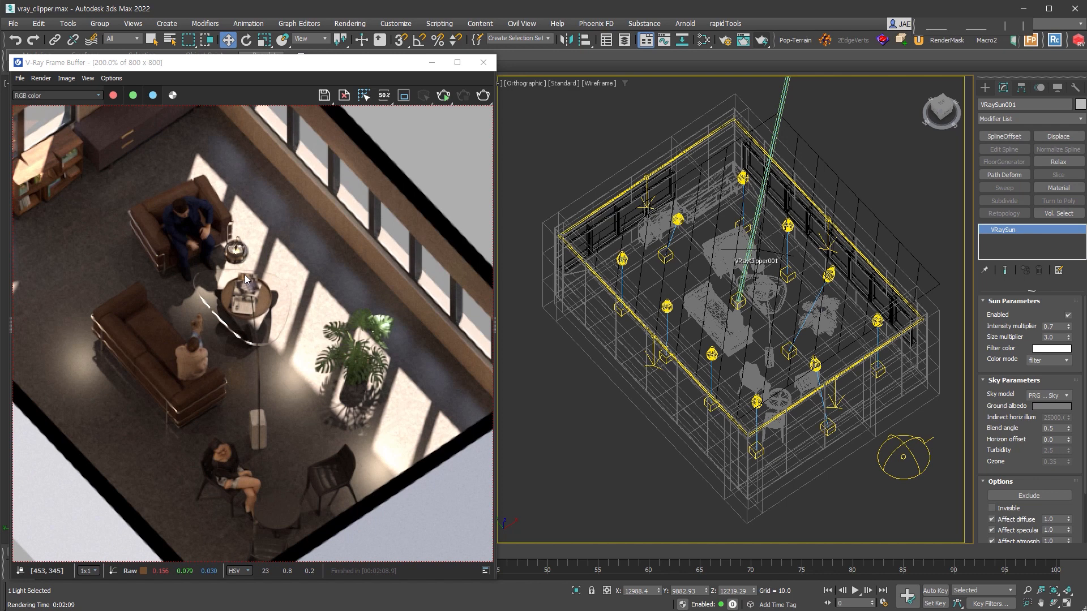
click(805, 259)
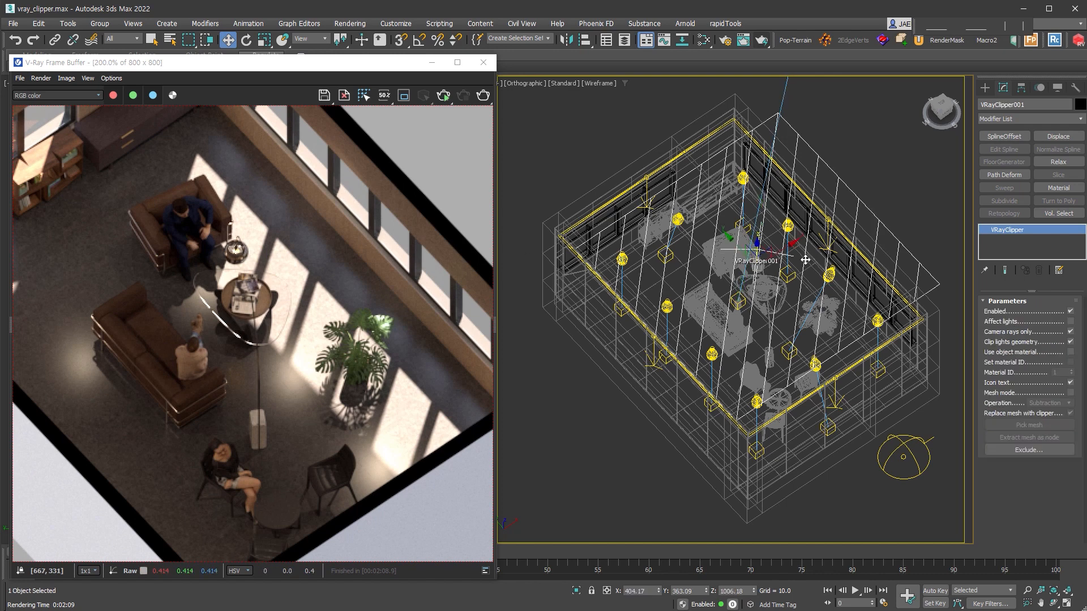
click(1038, 453)
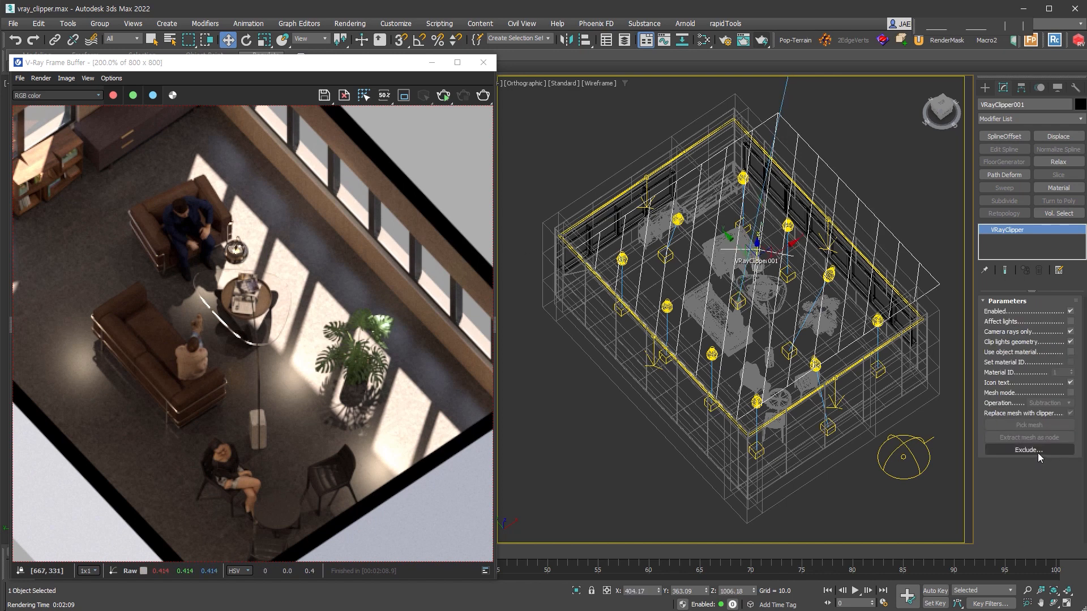
click(384, 318)
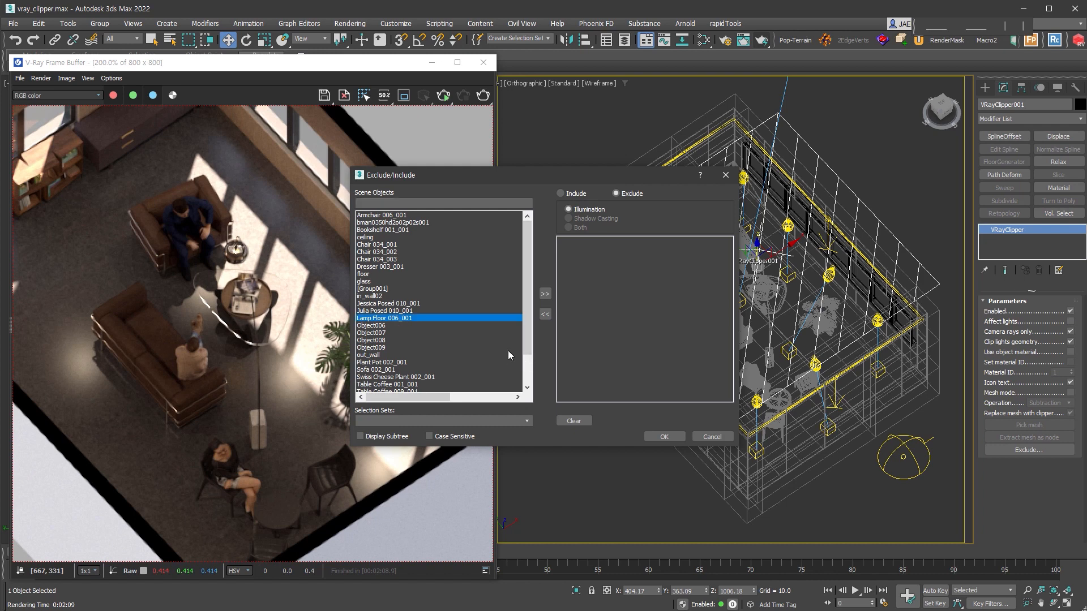
click(545, 294)
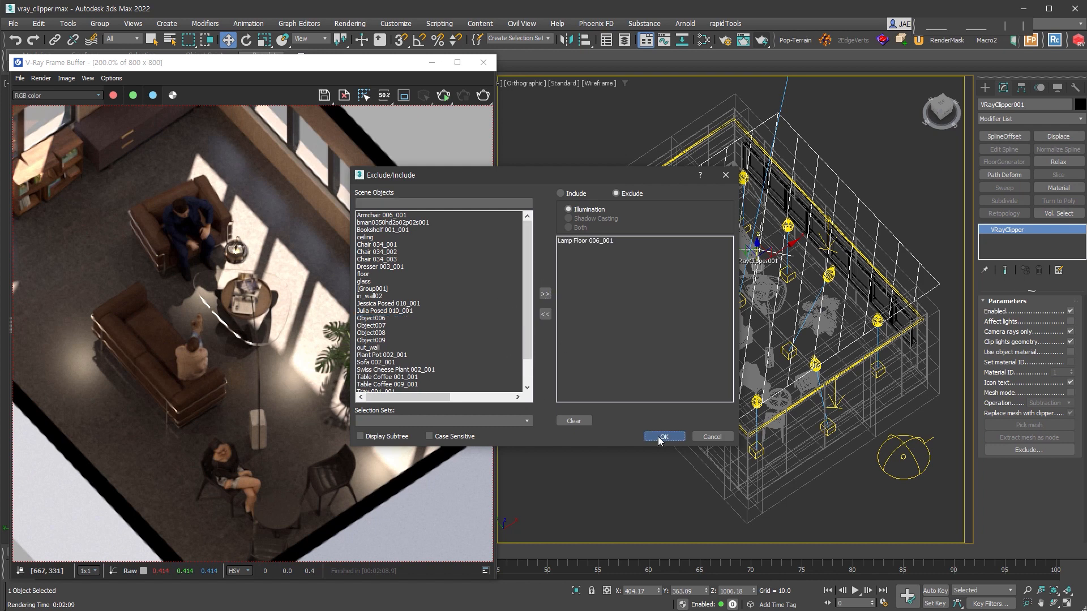
click(663, 437)
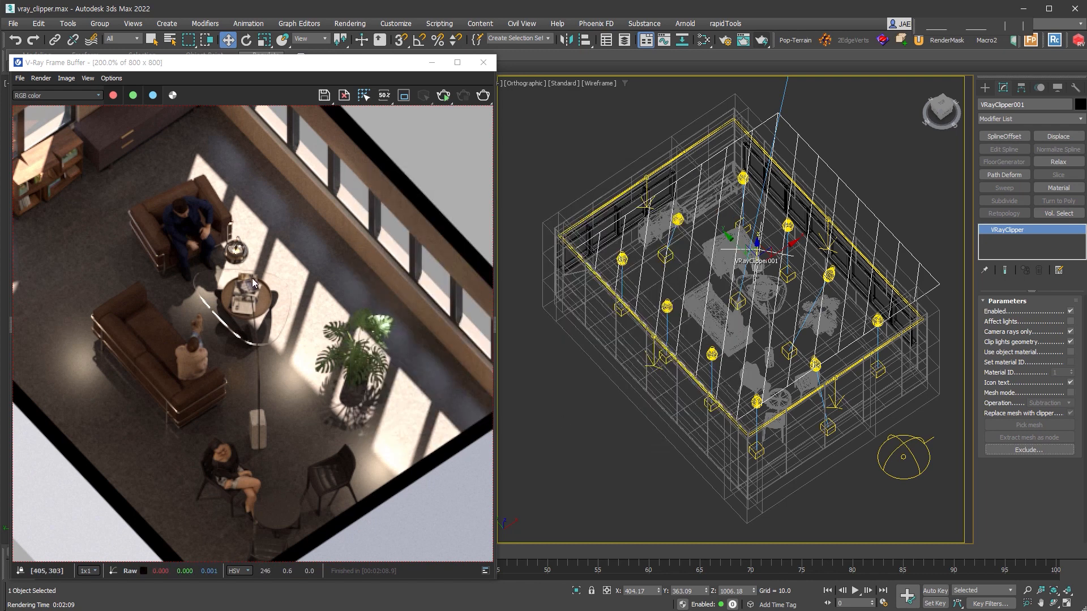
- Re-render the view and add Filmic tonemap and Exposure layers, with exposure about 0.325 and highlight burn about 0.766
scroll(327, 318, down, 2)
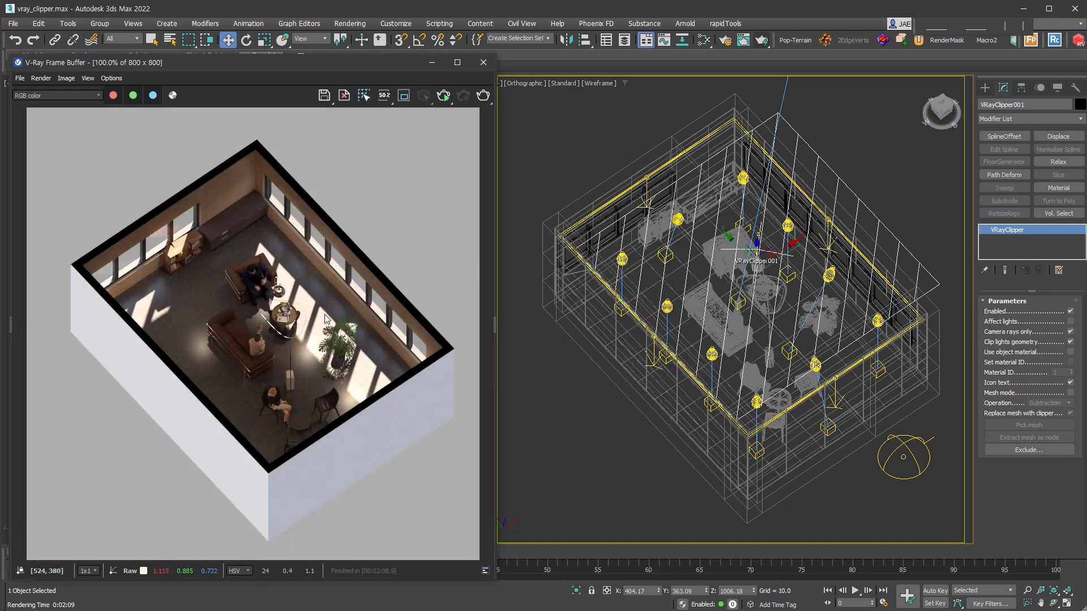
double_click(493, 328)
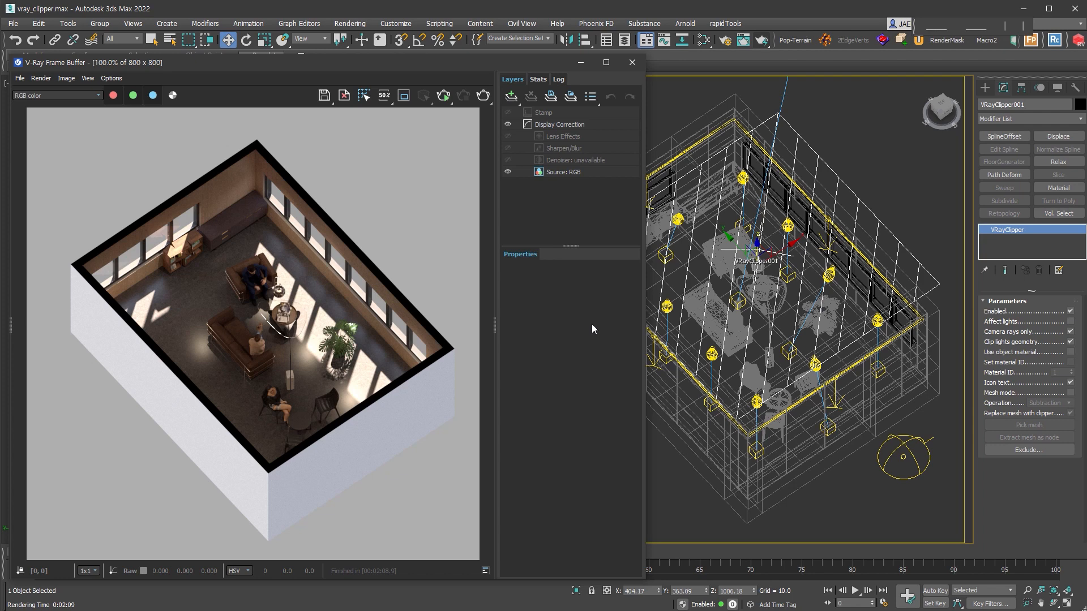
click(483, 95)
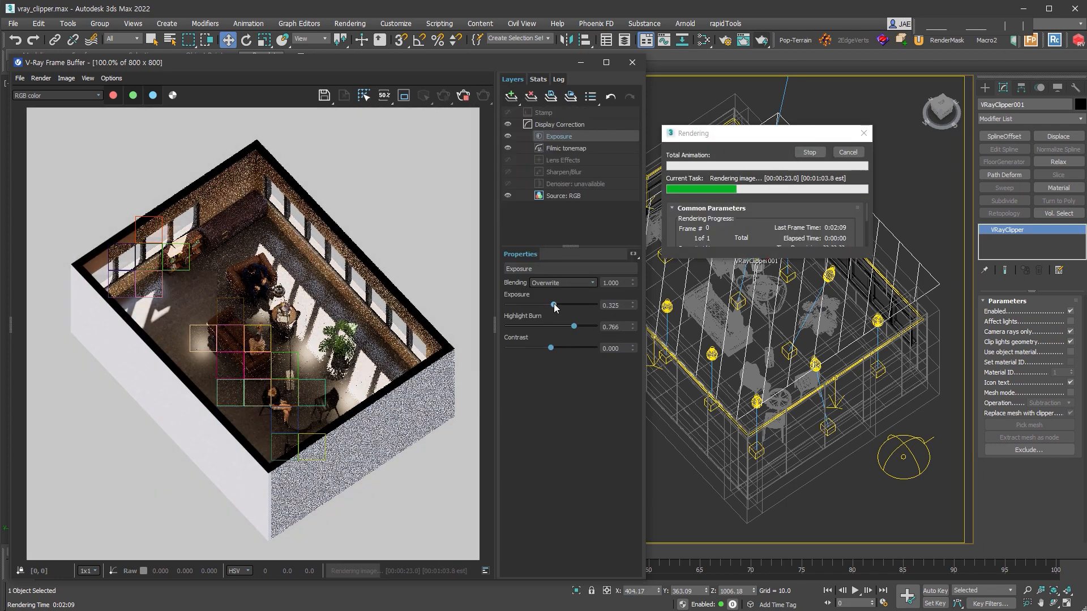
- Add Curves and Lookup Table correction layers to the render and open the file browser for the LUT file
click(556, 148)
click(563, 137)
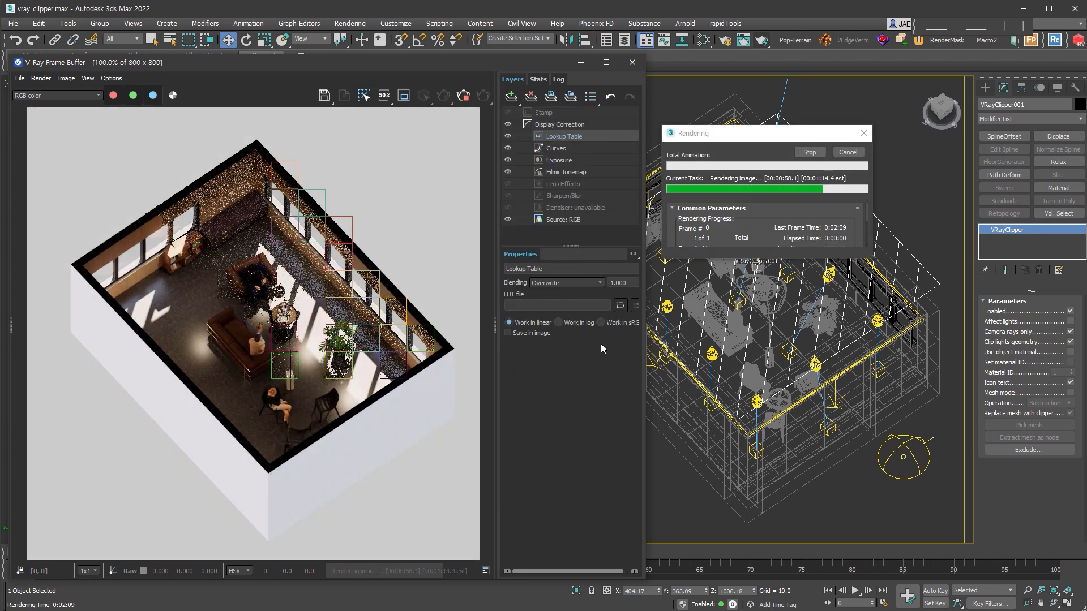
click(621, 306)
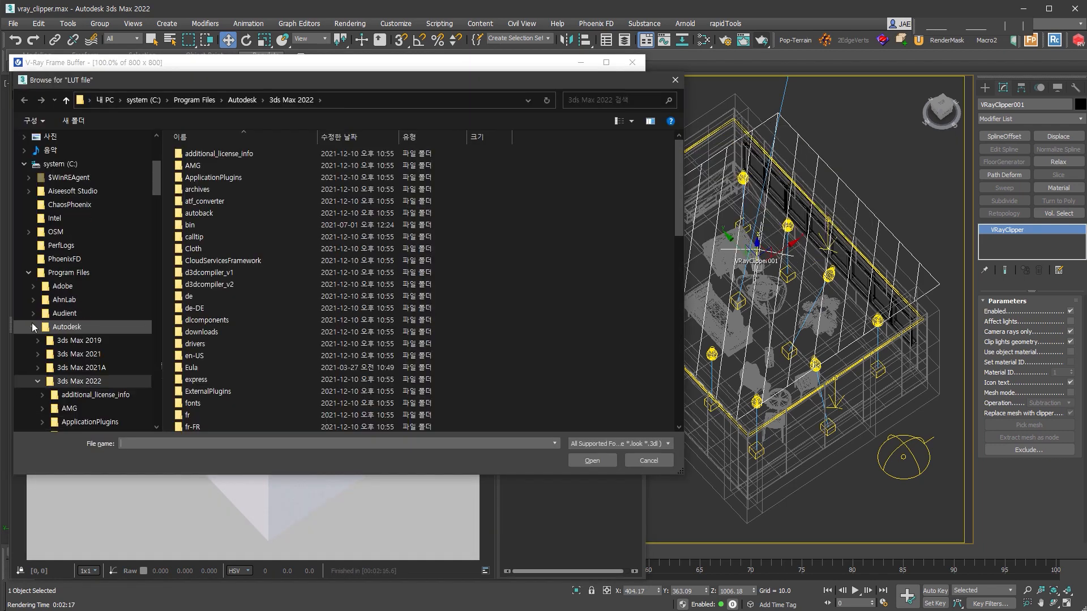